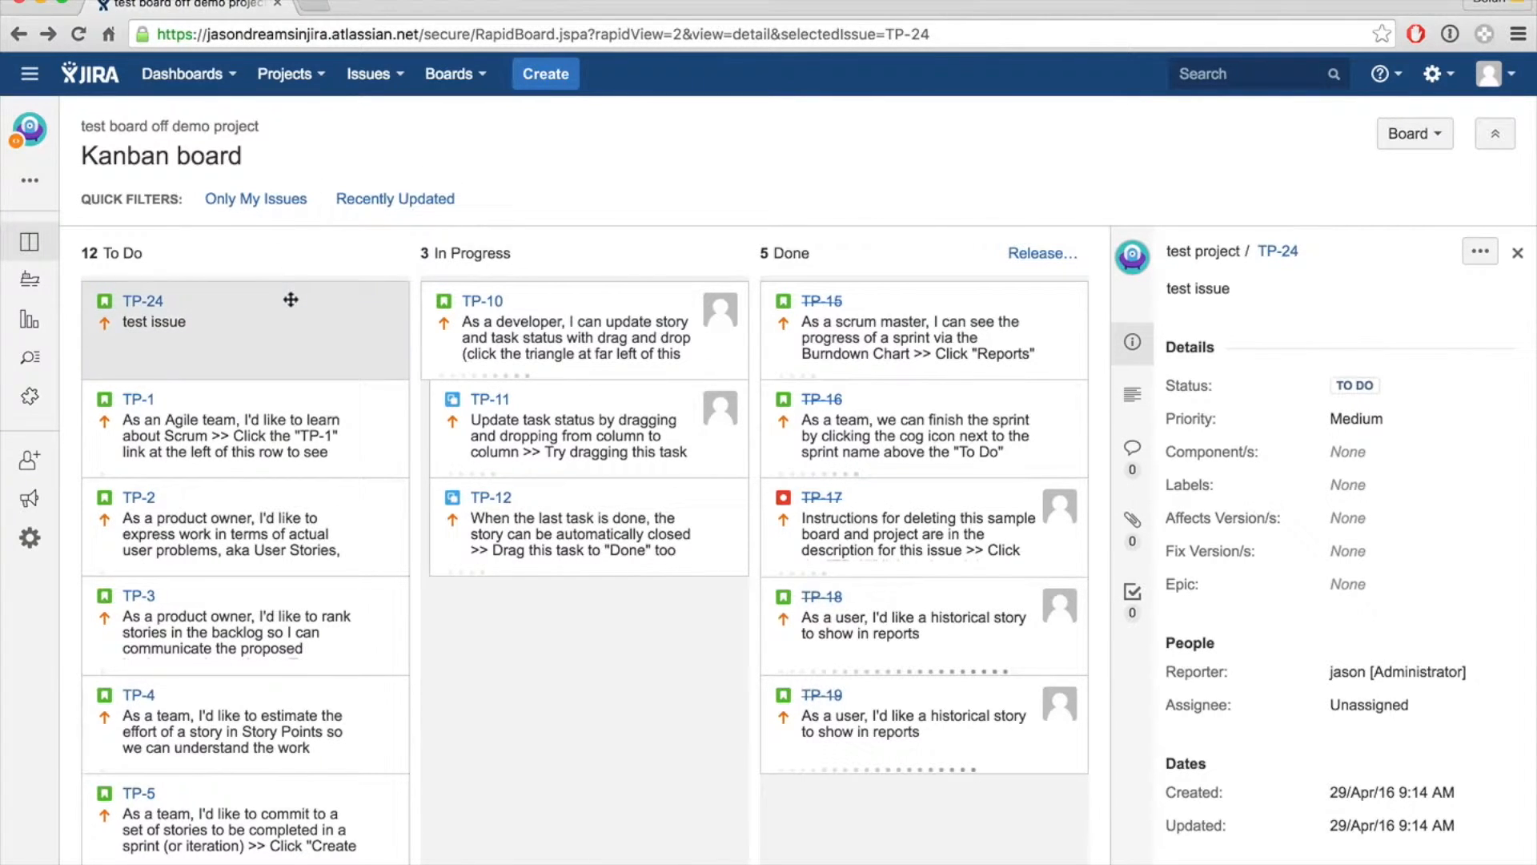
# Step: Review the fields available for creating an issue, and leave the form without creating one
pyautogui.click(545, 74)
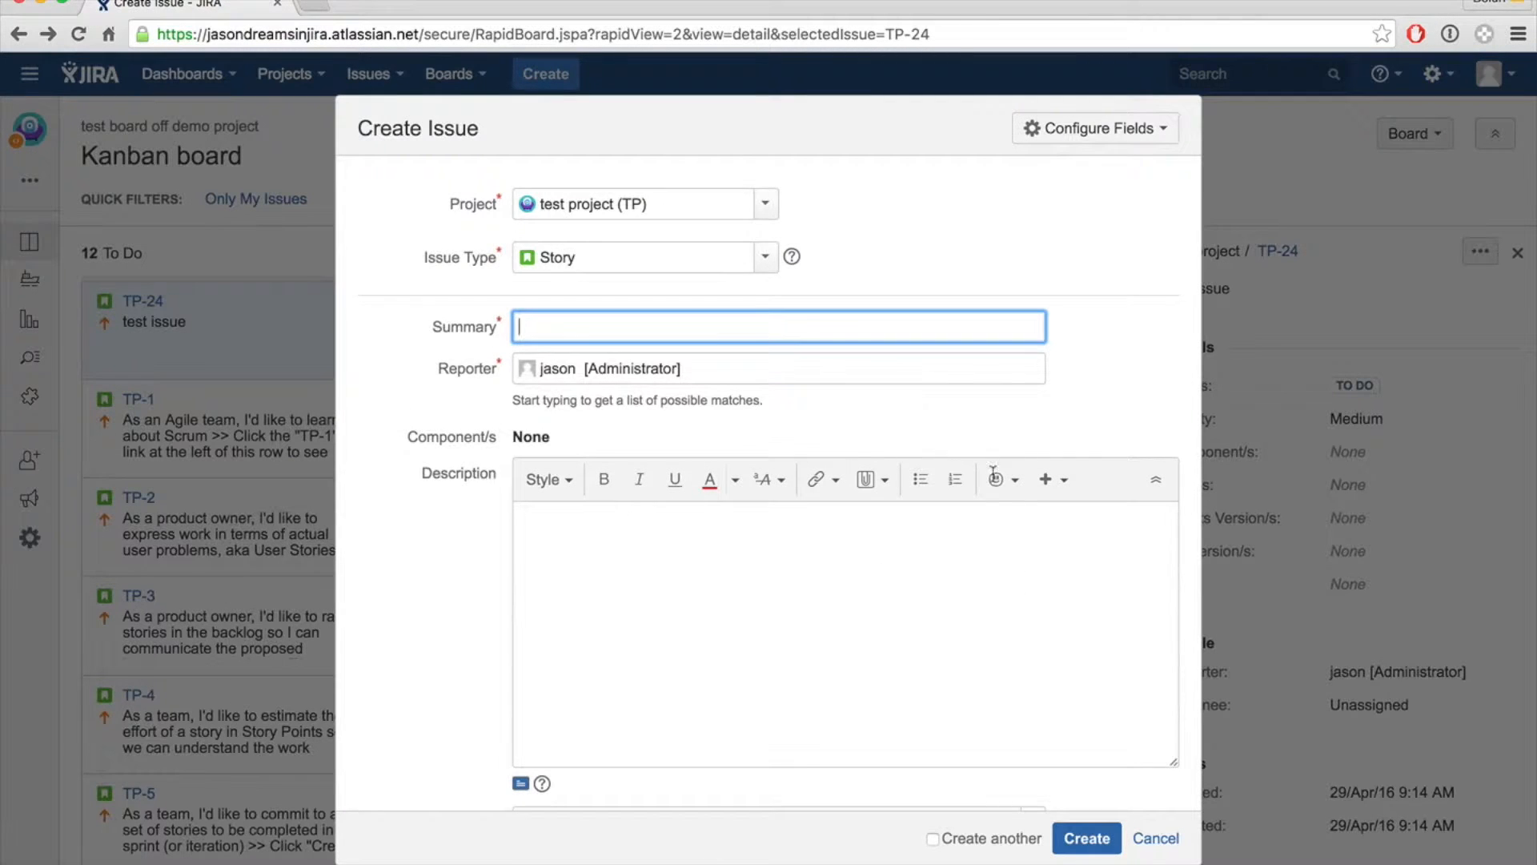
pyautogui.scroll(-6, 989, 501)
pyautogui.scroll(-1, 986, 494)
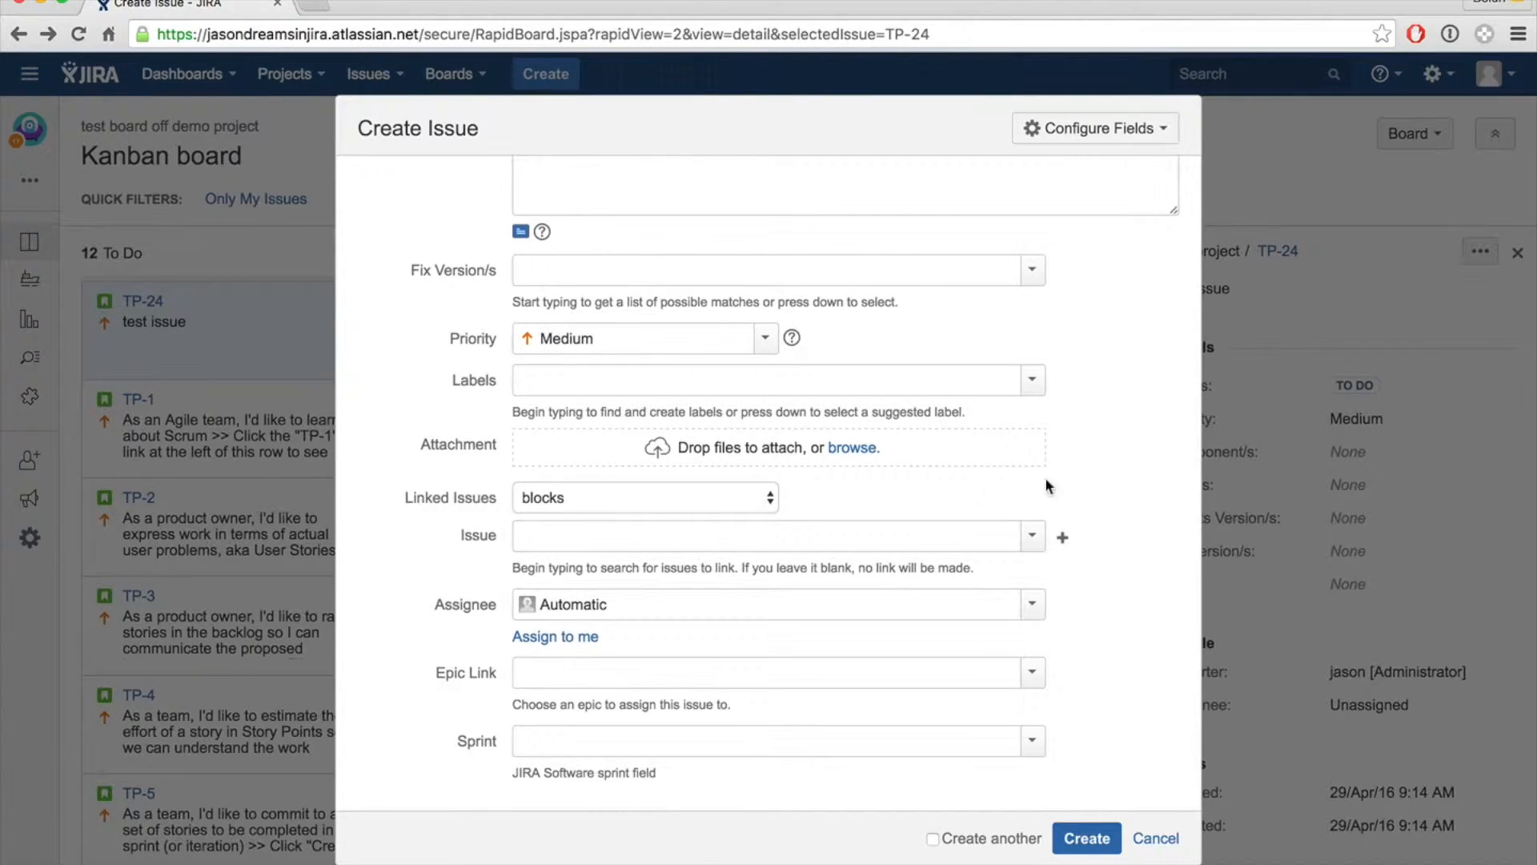
pyautogui.click(1119, 838)
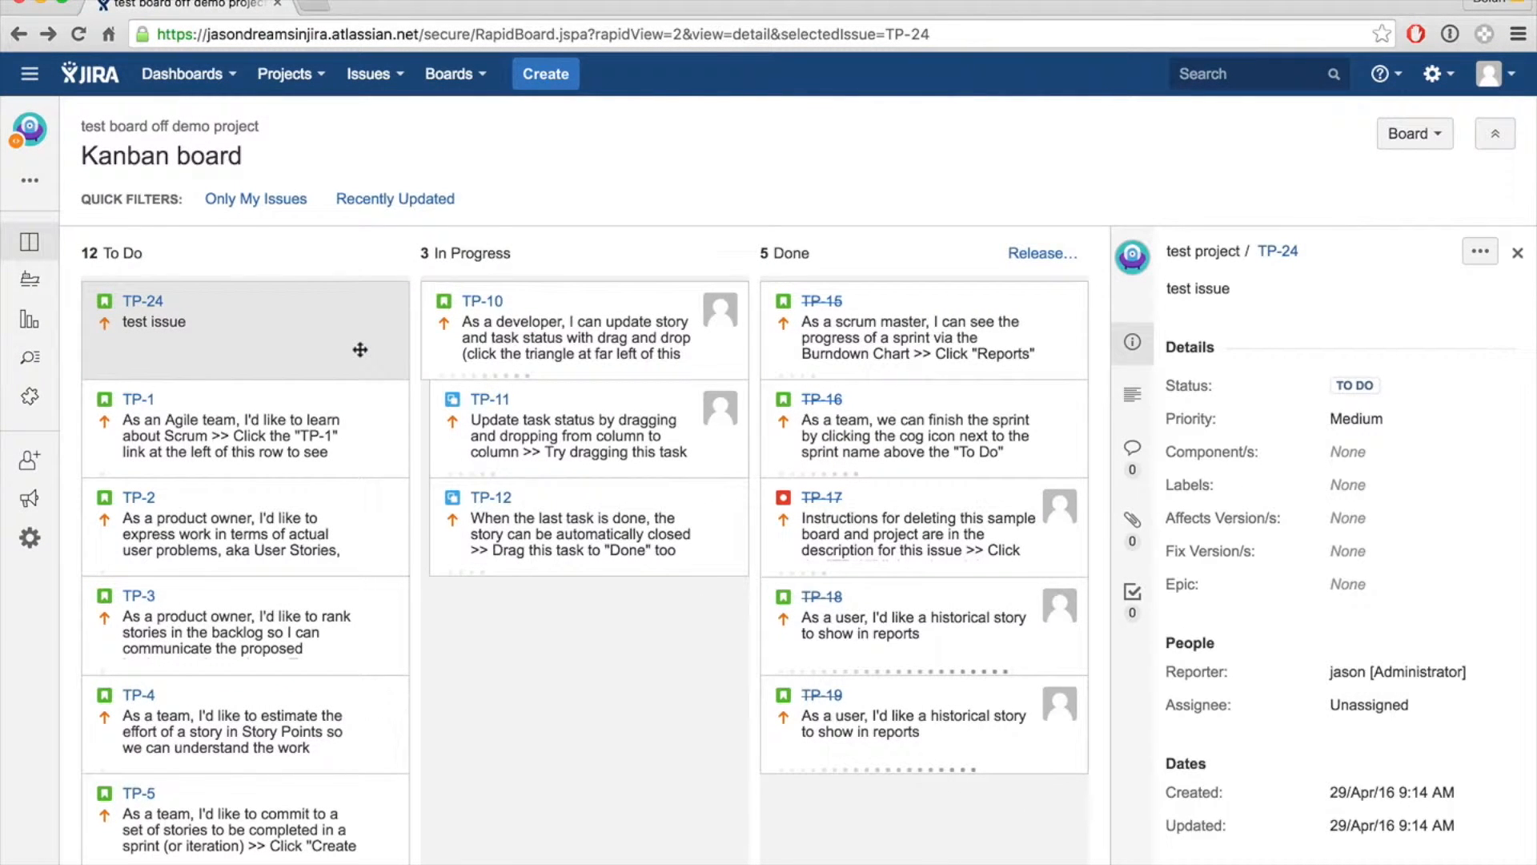
# Step: Examine the details, issue links, comments, attachments and sub-tasks of issue TP-24 on the board
pyautogui.scroll(-5, 1399, 682)
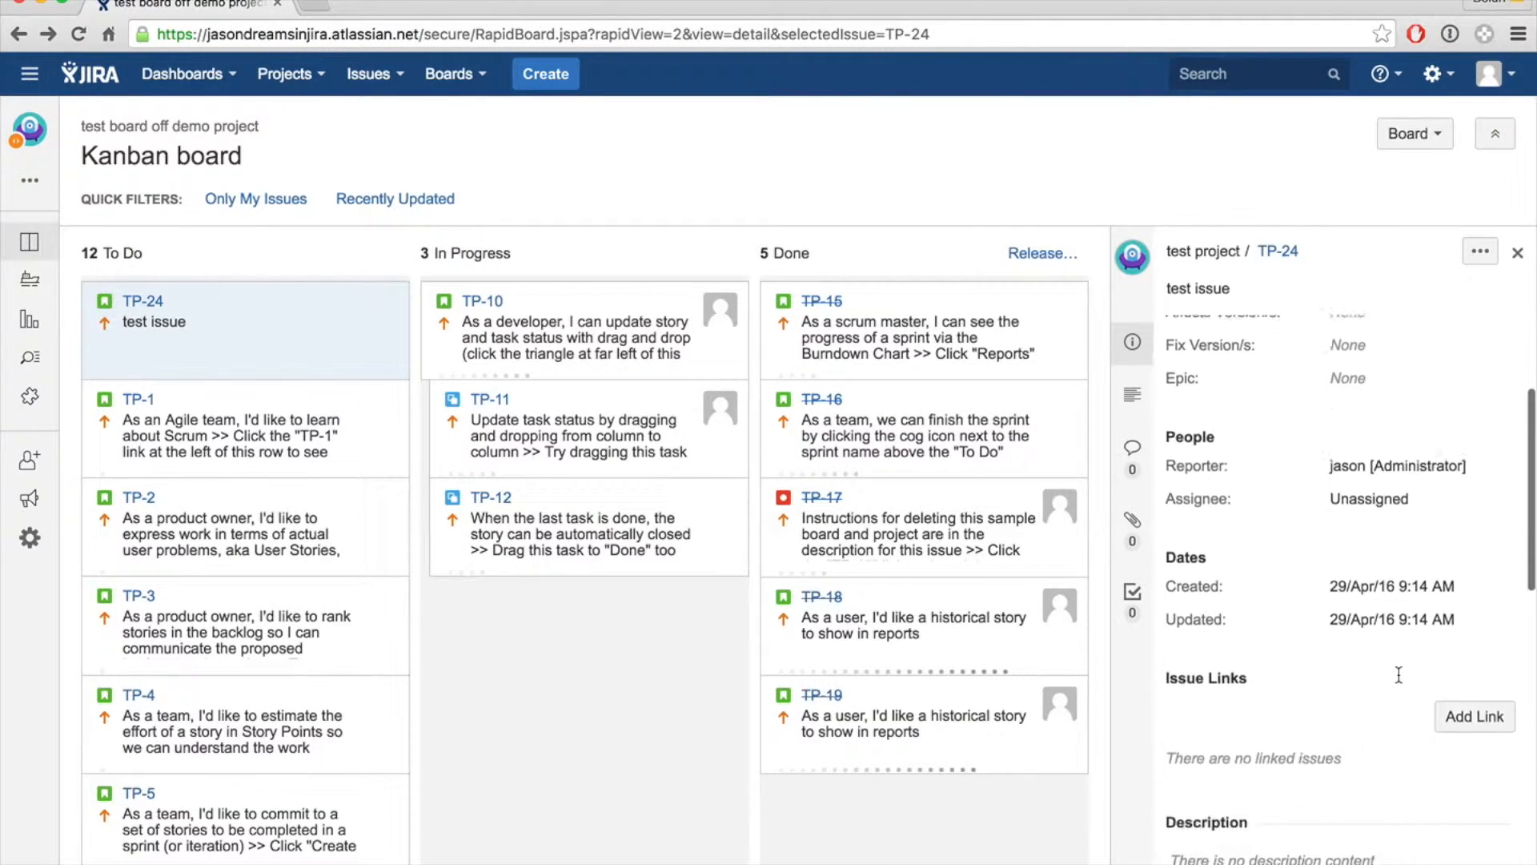
pyautogui.click(1518, 253)
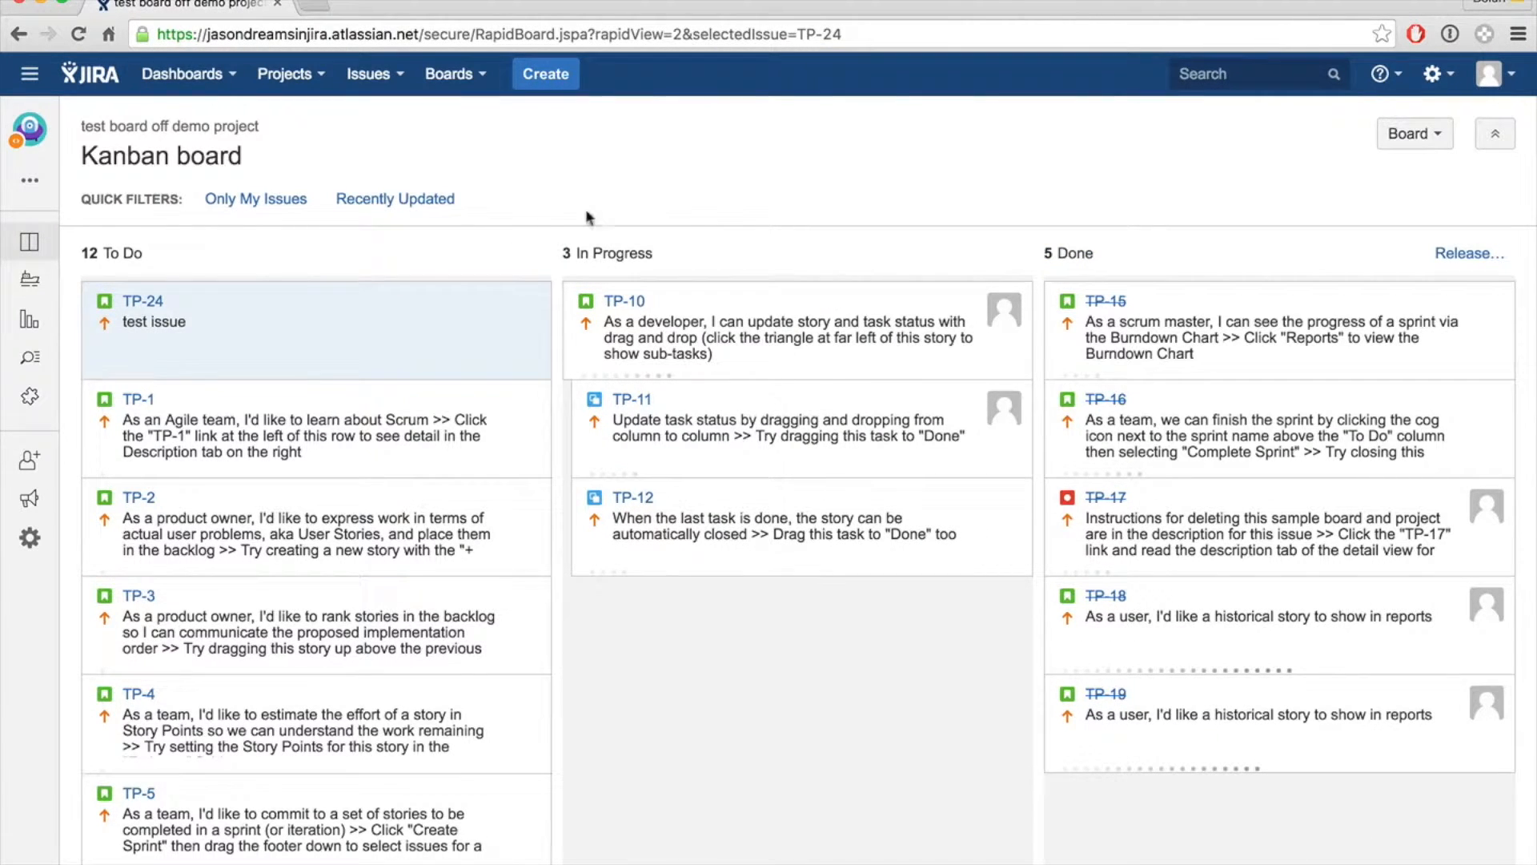
pyautogui.click(407, 320)
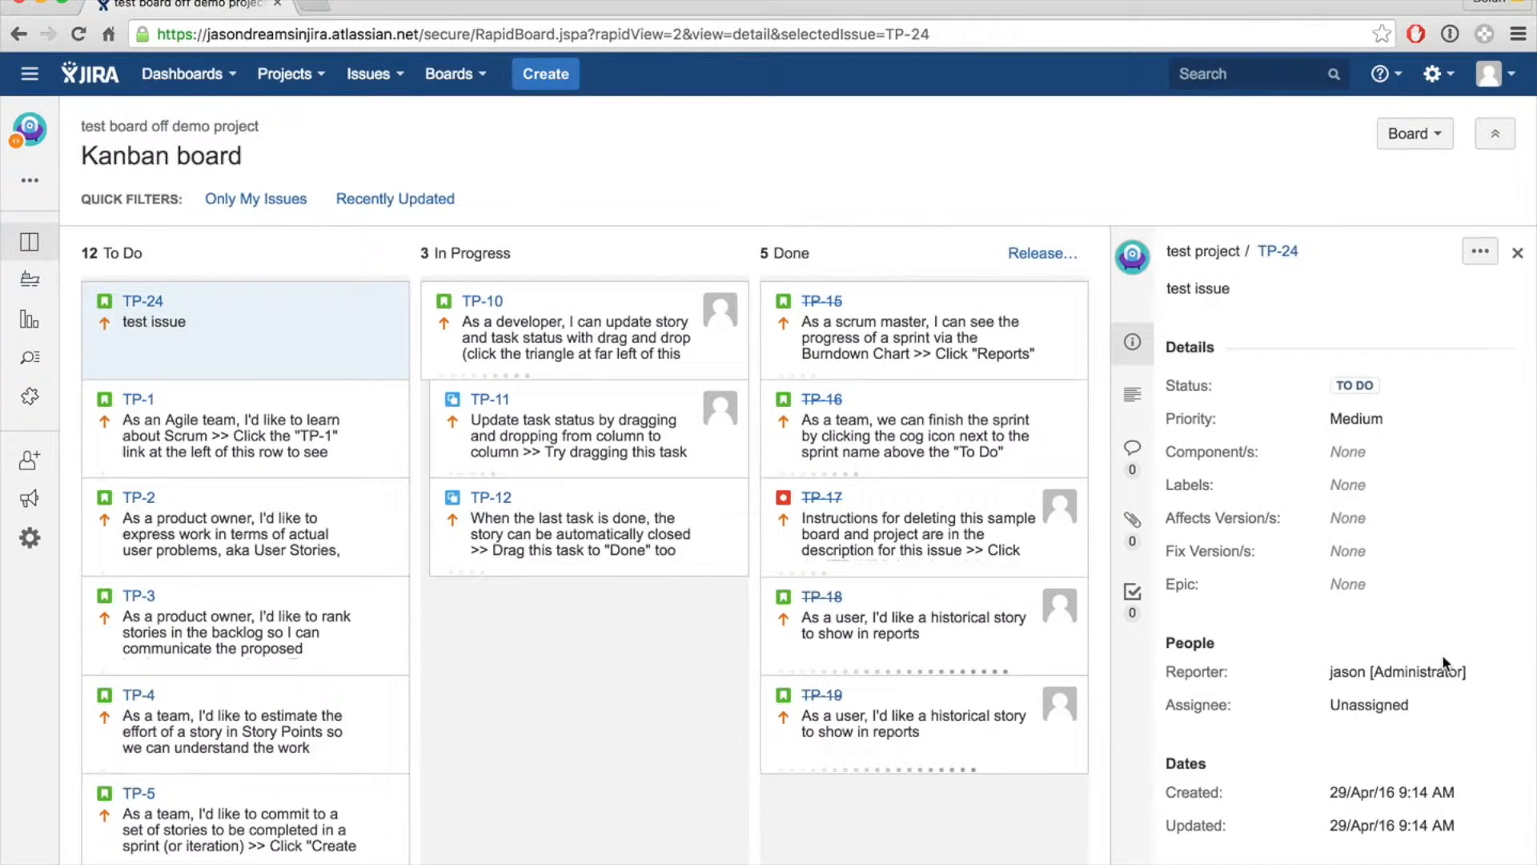
pyautogui.scroll(-10, 1443, 659)
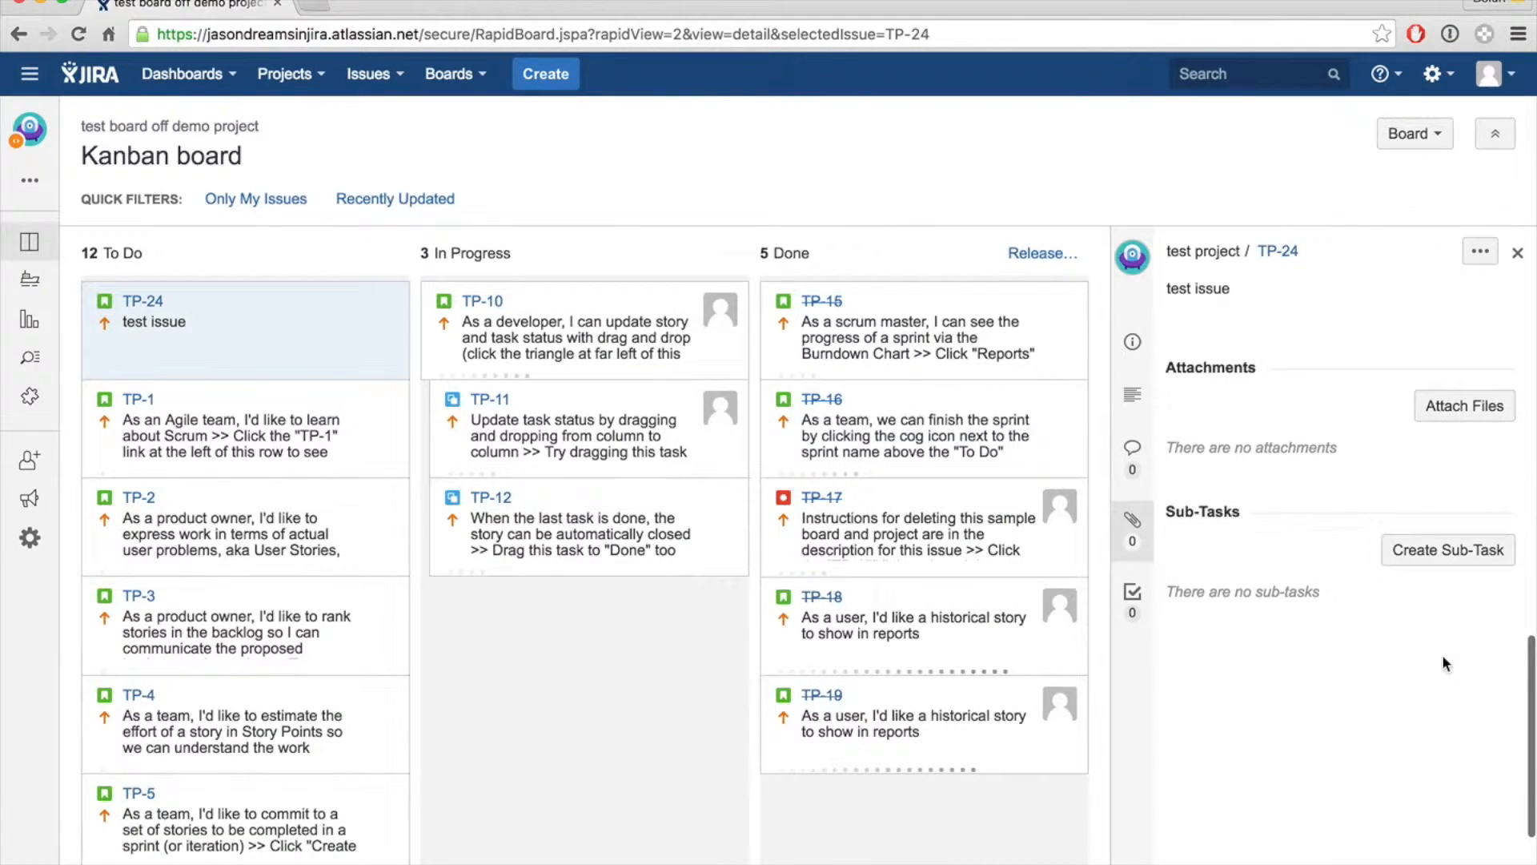
pyautogui.scroll(10, 1443, 663)
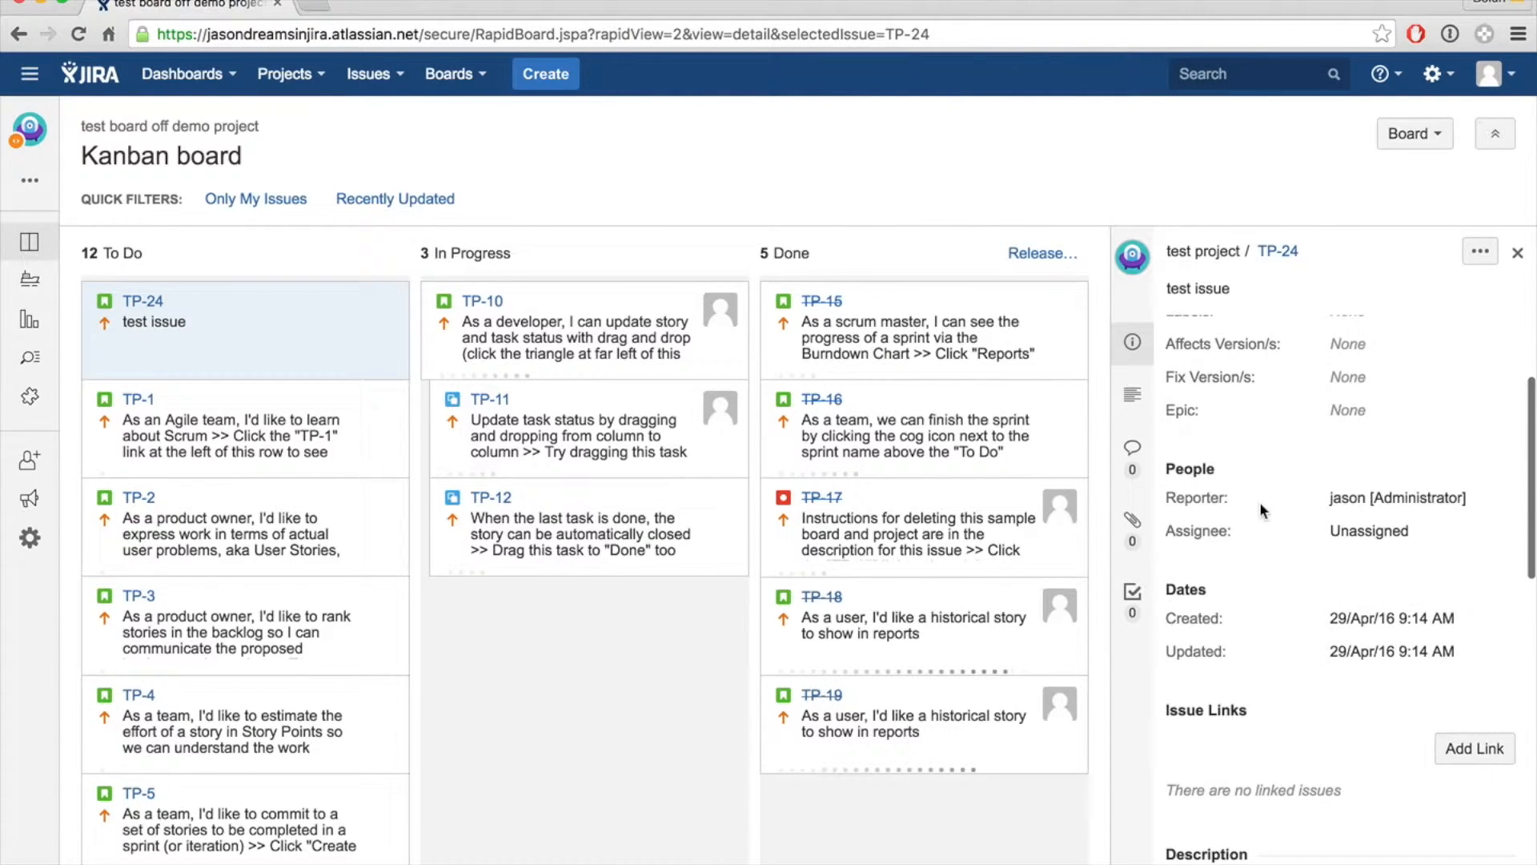
pyautogui.scroll(3, 1261, 511)
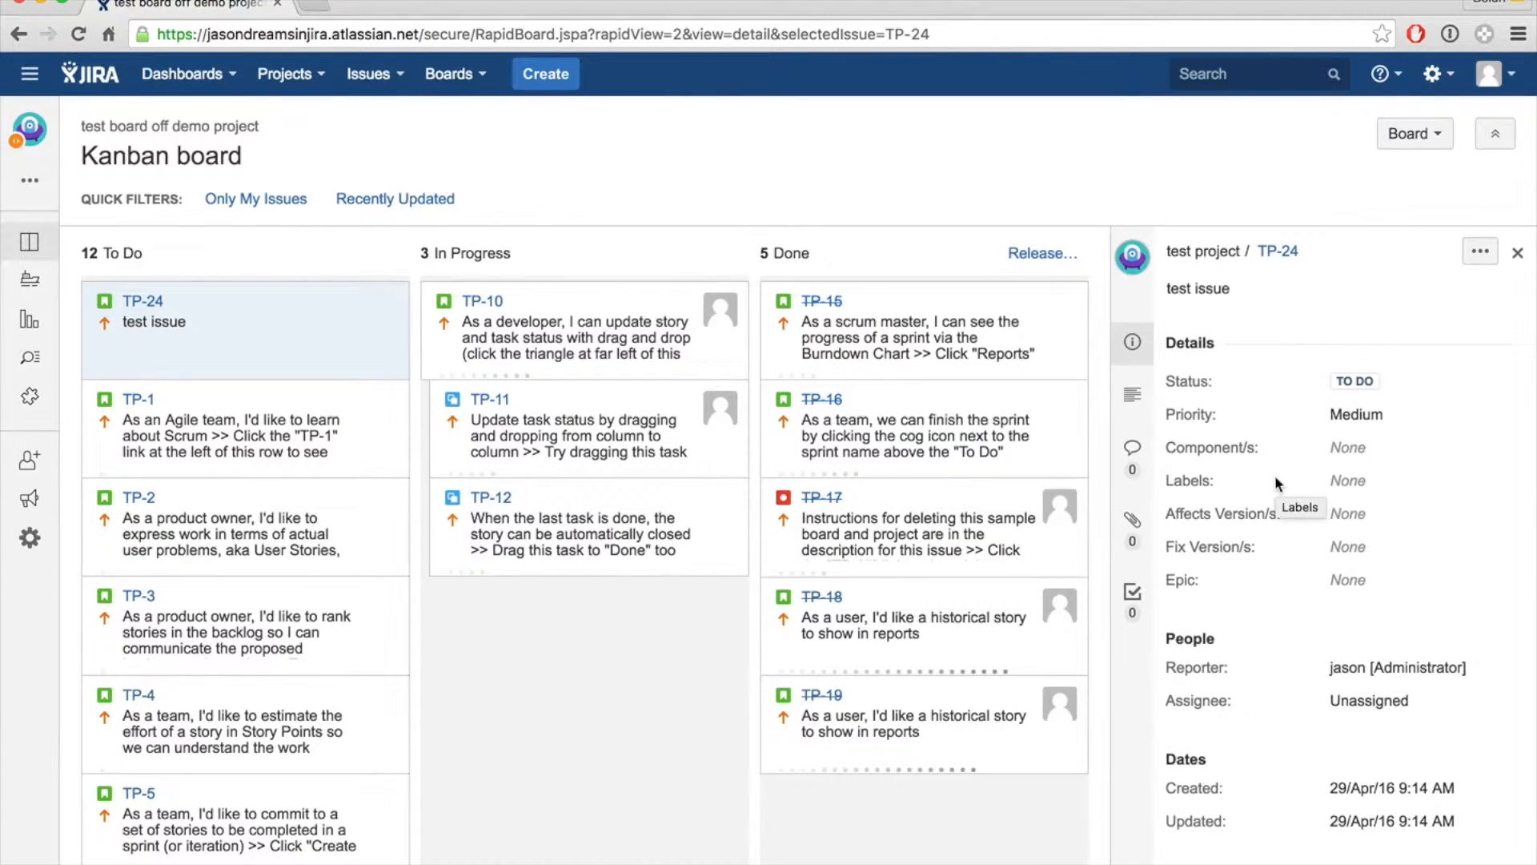
pyautogui.scroll(-3, 1275, 474)
pyautogui.scroll(-3, 1401, 548)
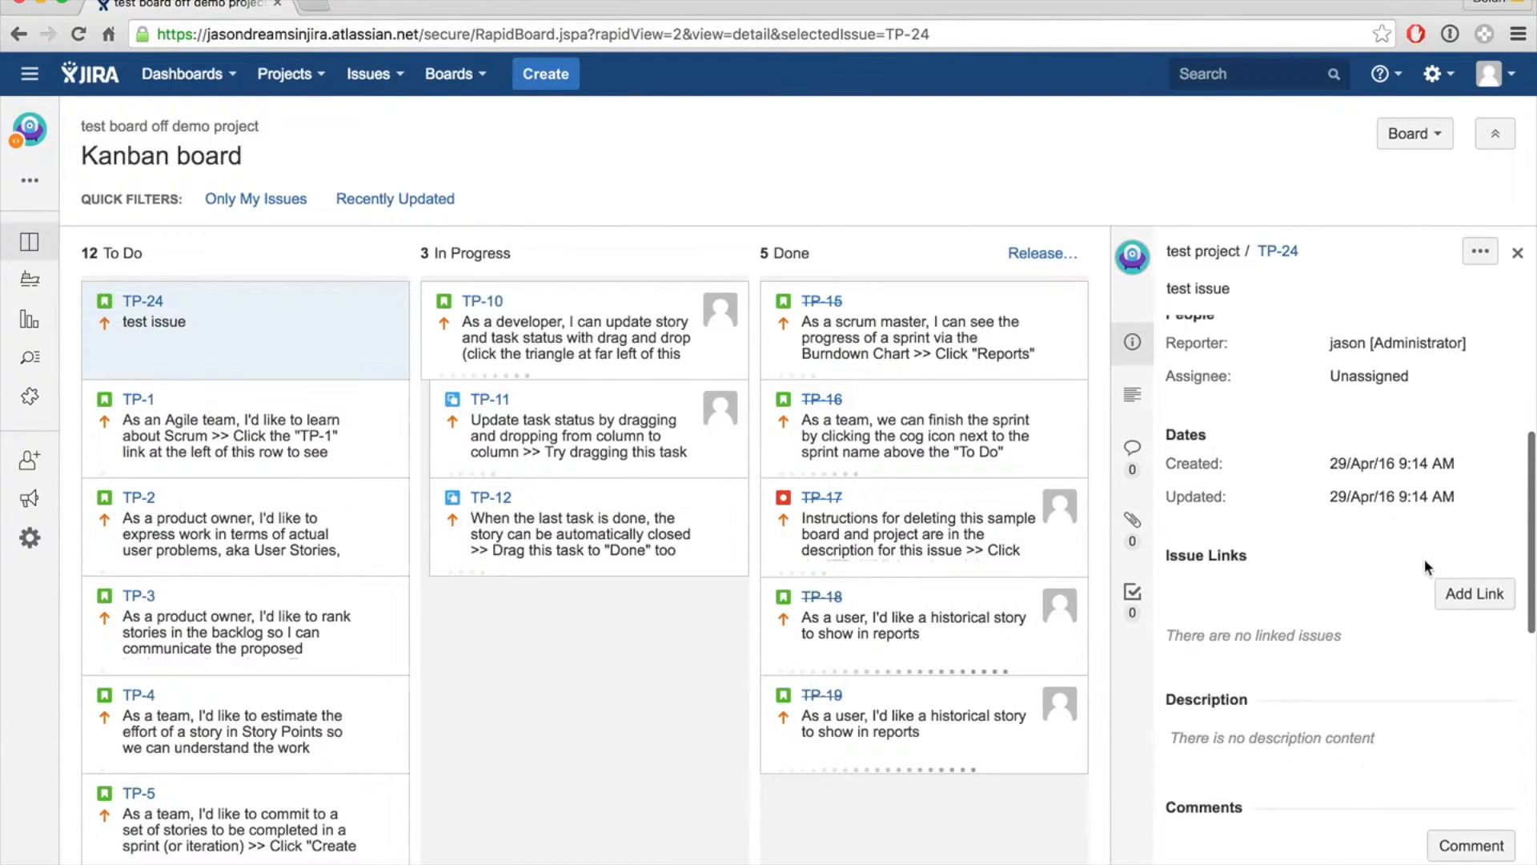
pyautogui.scroll(-5, 1425, 559)
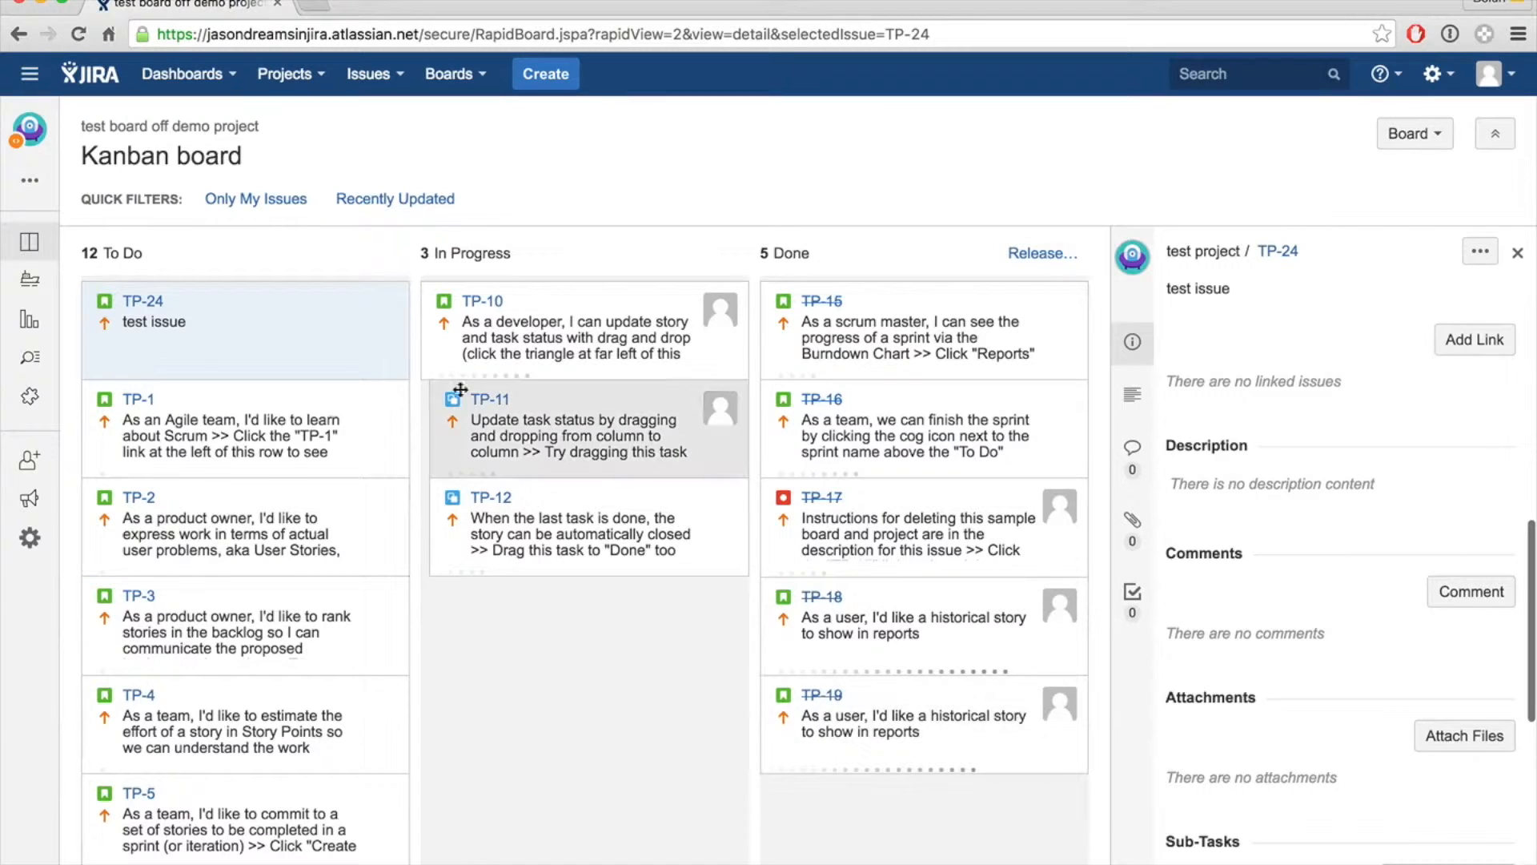
pyautogui.click(196, 324)
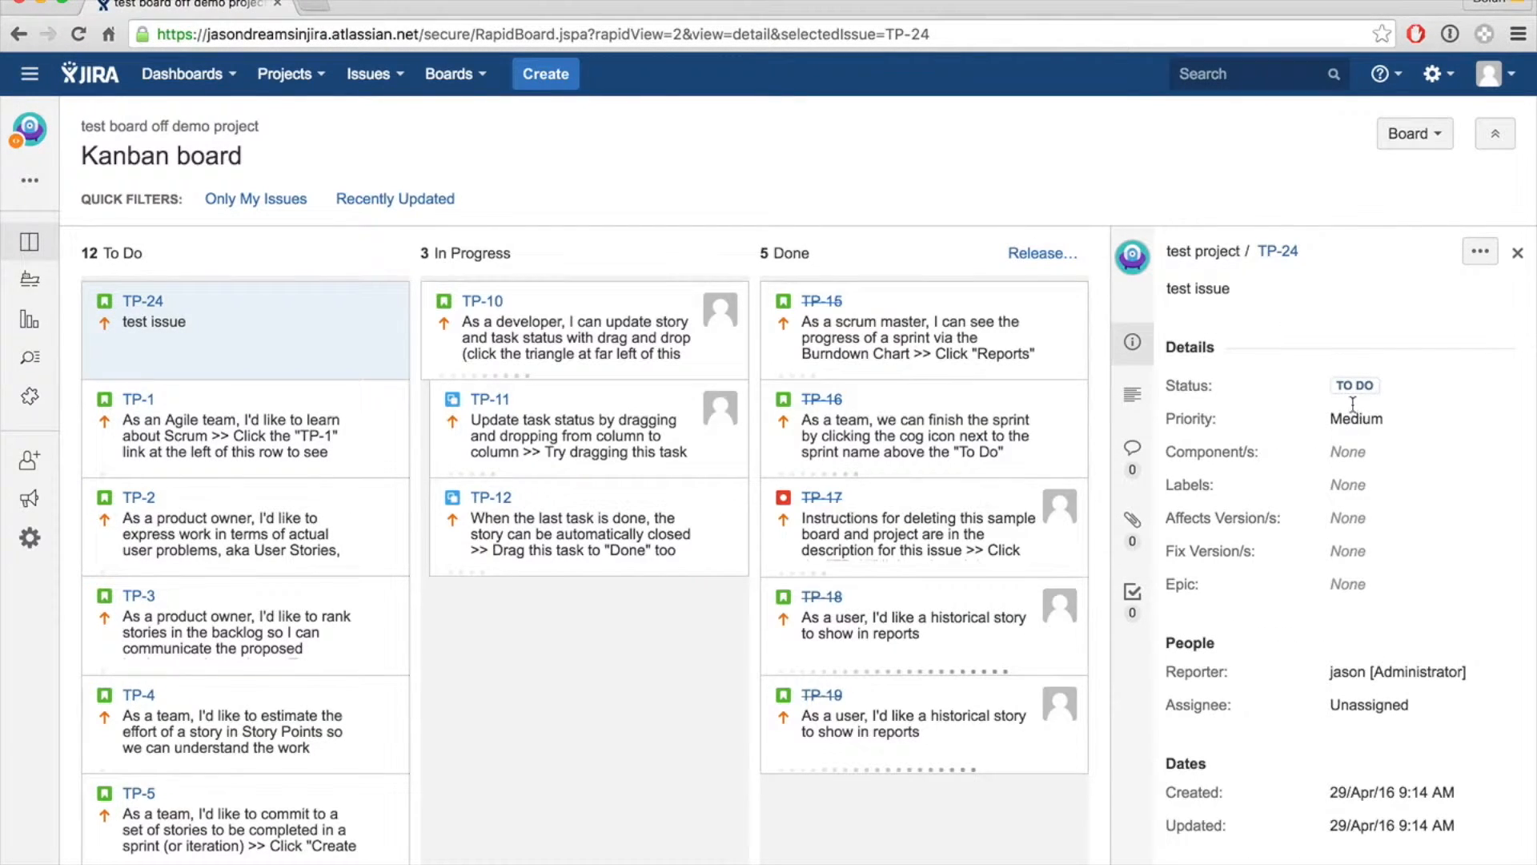
# Step: Open TP-24 on its full page and change its summary to "edit test ticket" in the edit form
pyautogui.click(1278, 251)
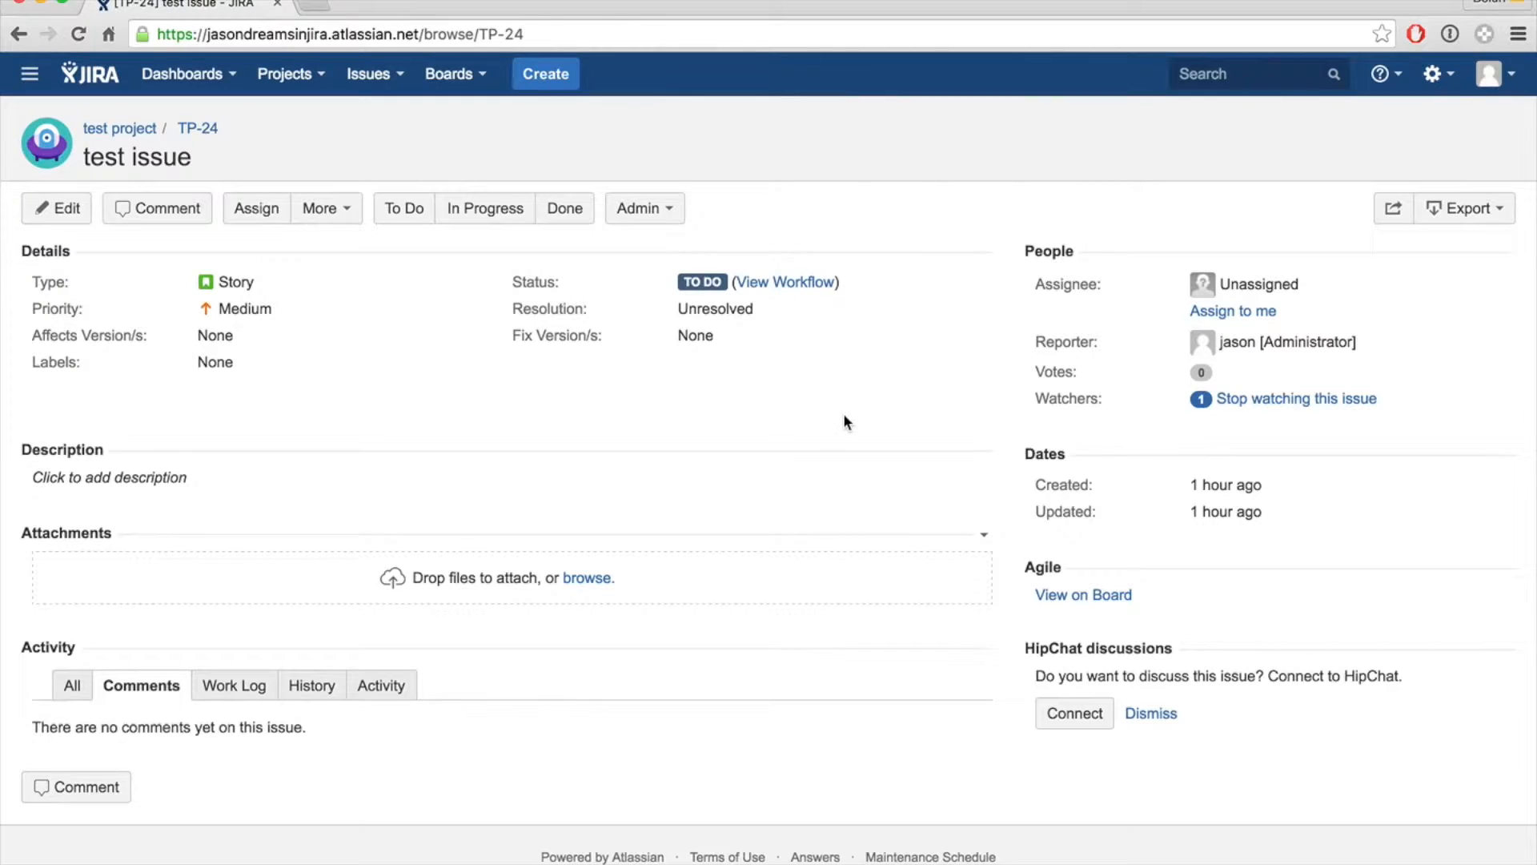
pyautogui.click(53, 210)
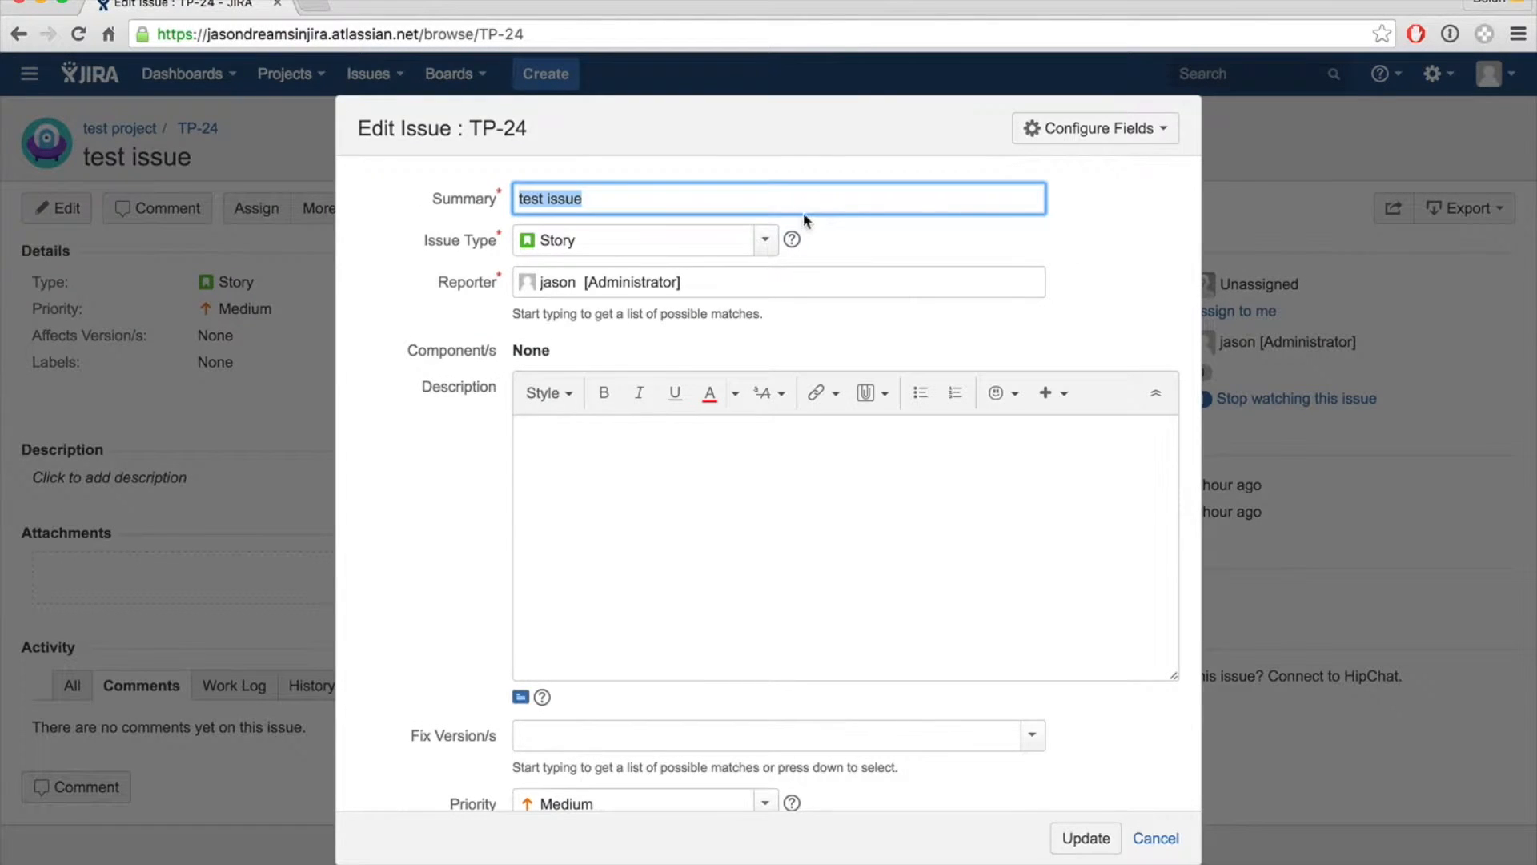
pyautogui.click(627, 202)
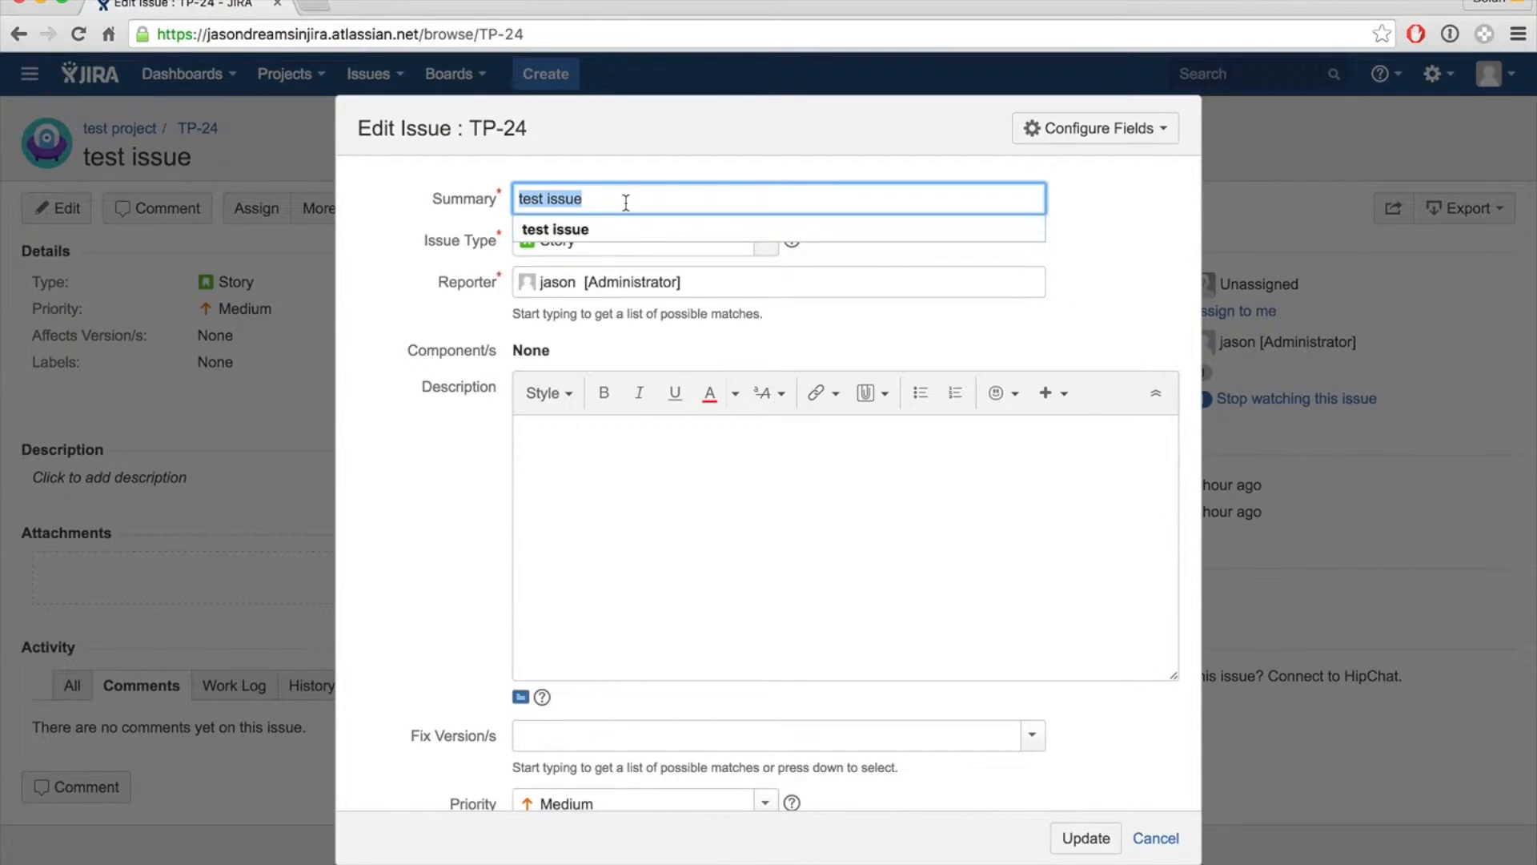
pyautogui.write('edit')
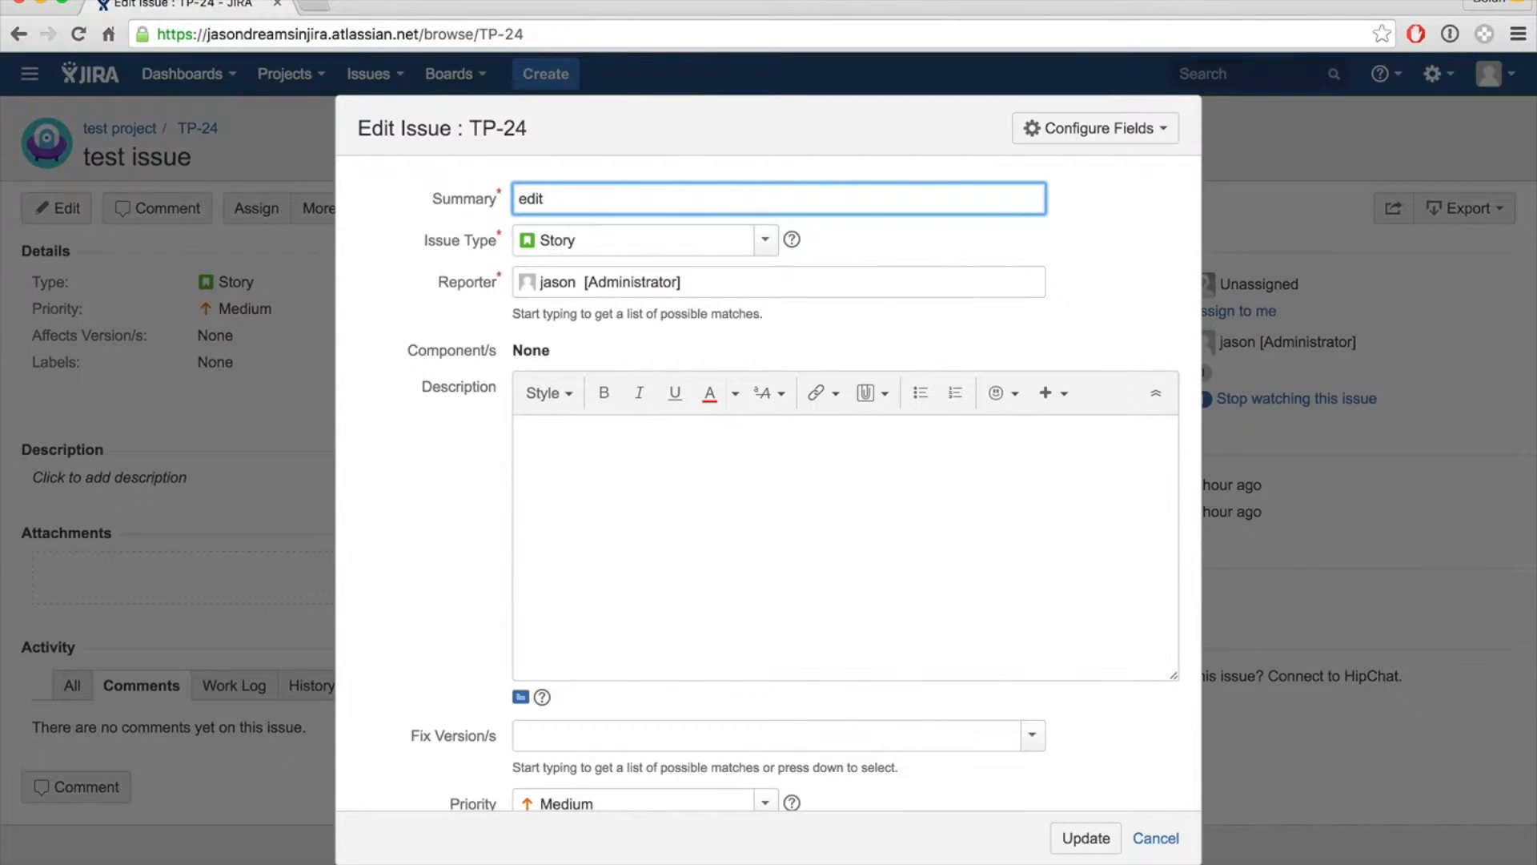
pyautogui.write(' test ticket')
pyautogui.click(762, 241)
pyautogui.click(1028, 245)
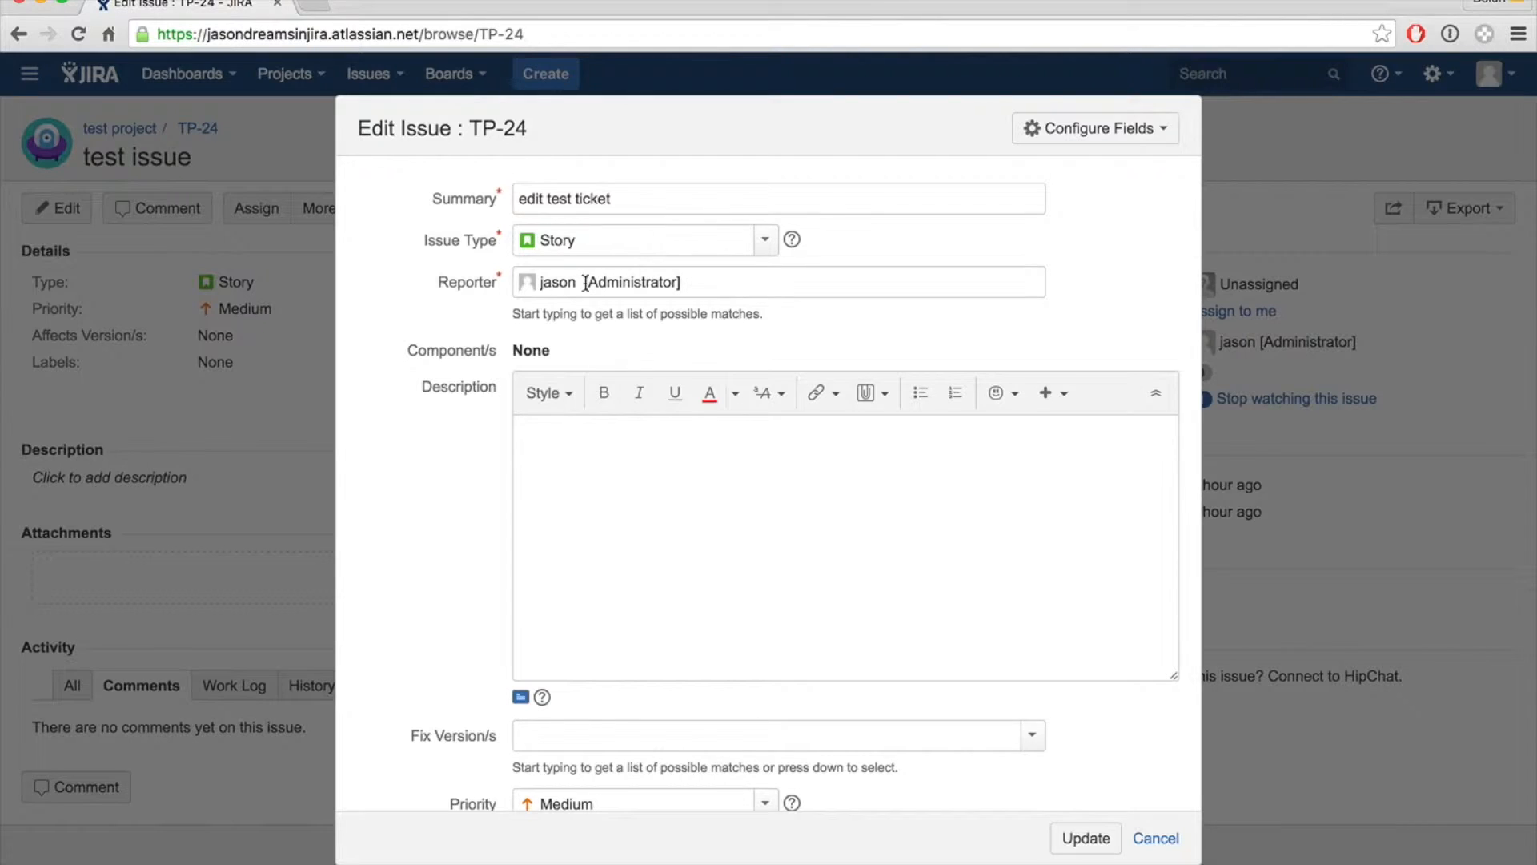
# Step: Enter "this is a description for my youtube channel!" as the issue's description
pyautogui.scroll(-2, 1136, 318)
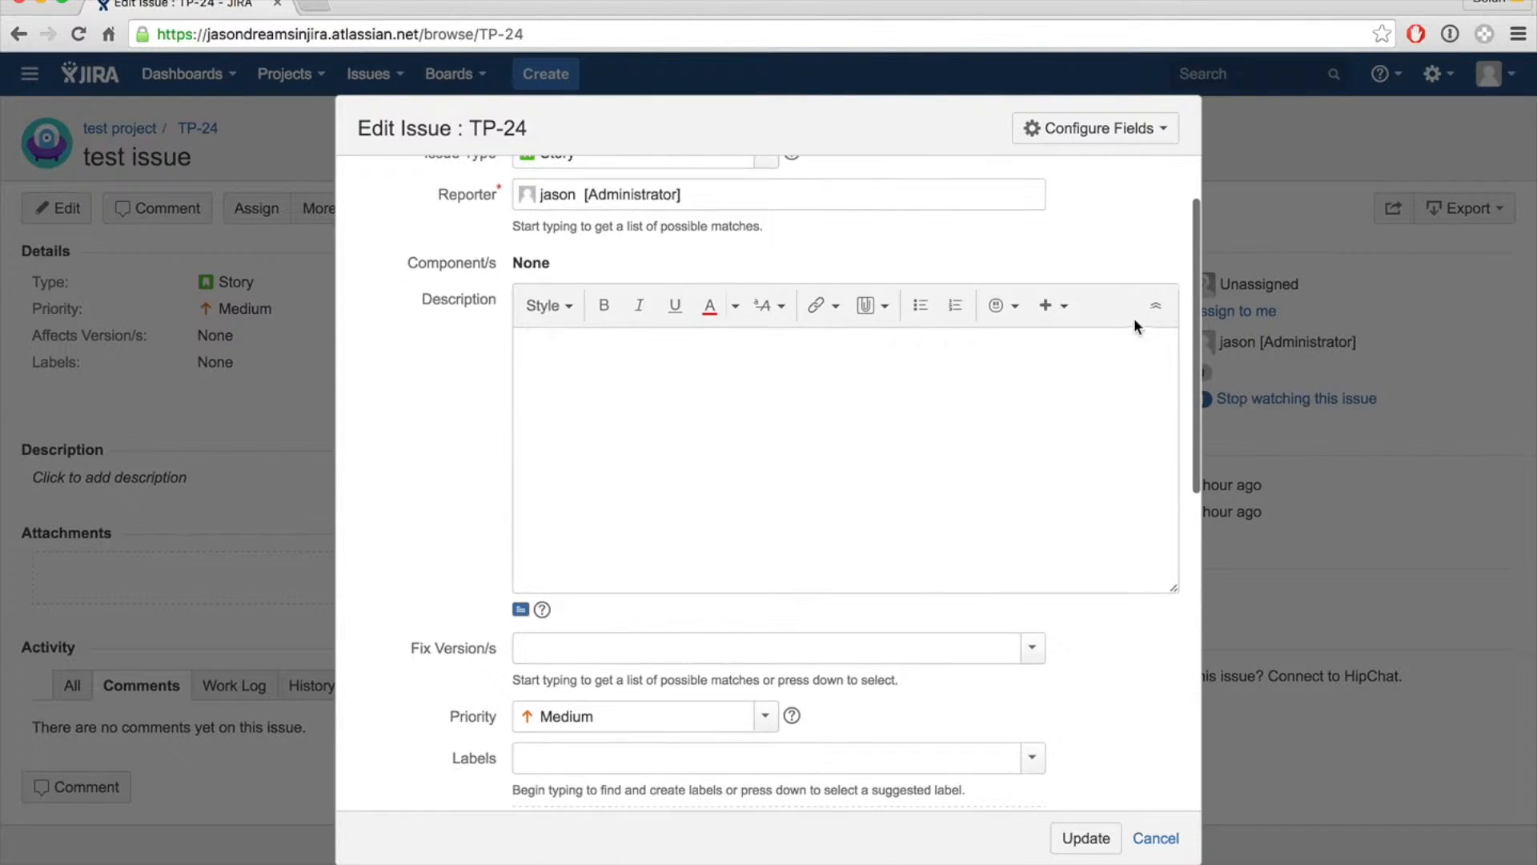
pyautogui.click(552, 437)
pyautogui.write('this ')
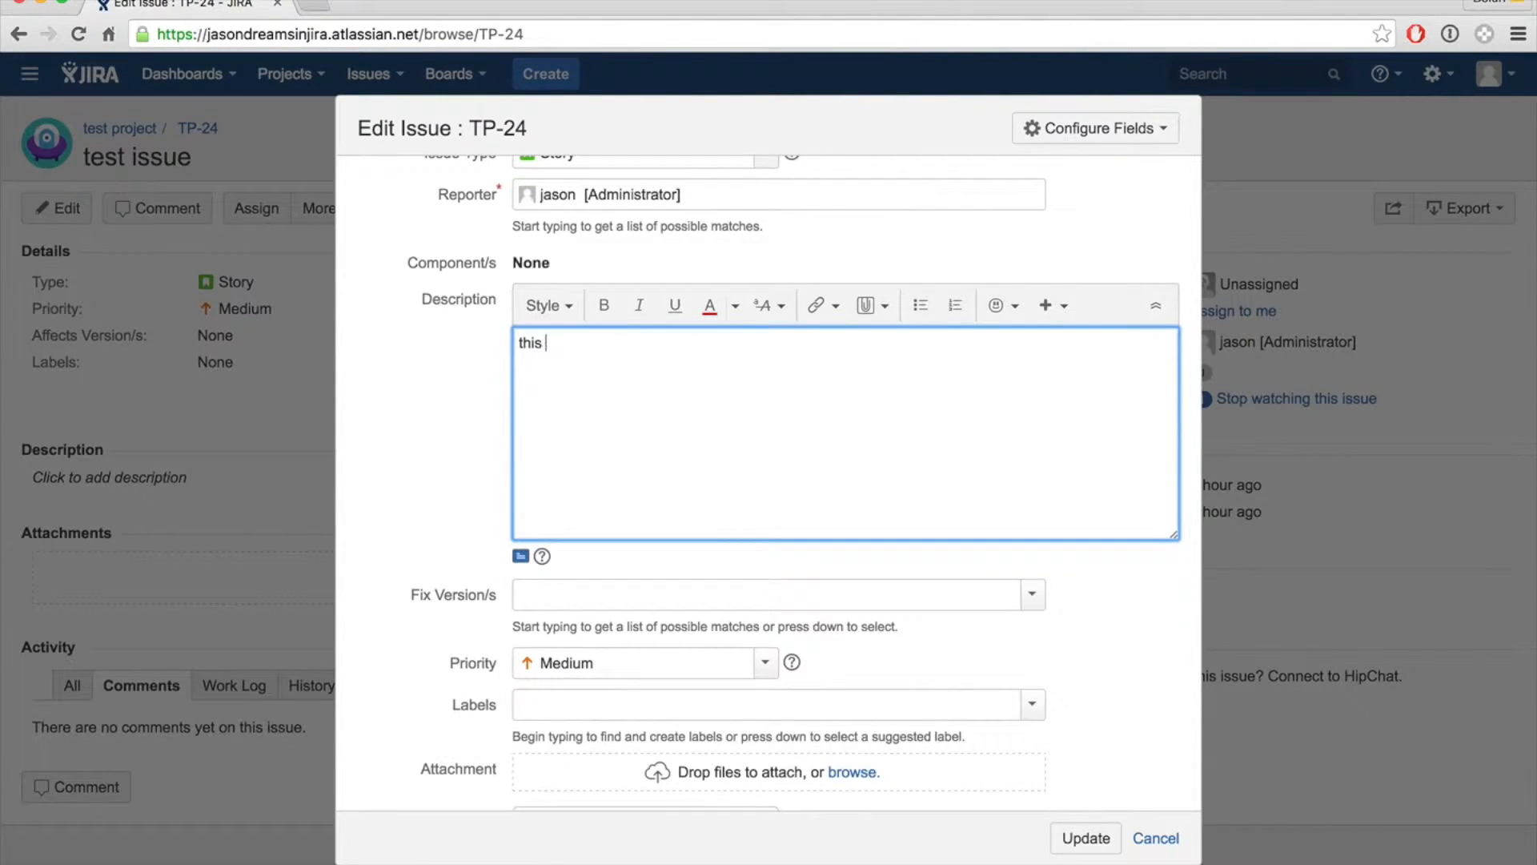
pyautogui.write('is a description for my youtube channel!')
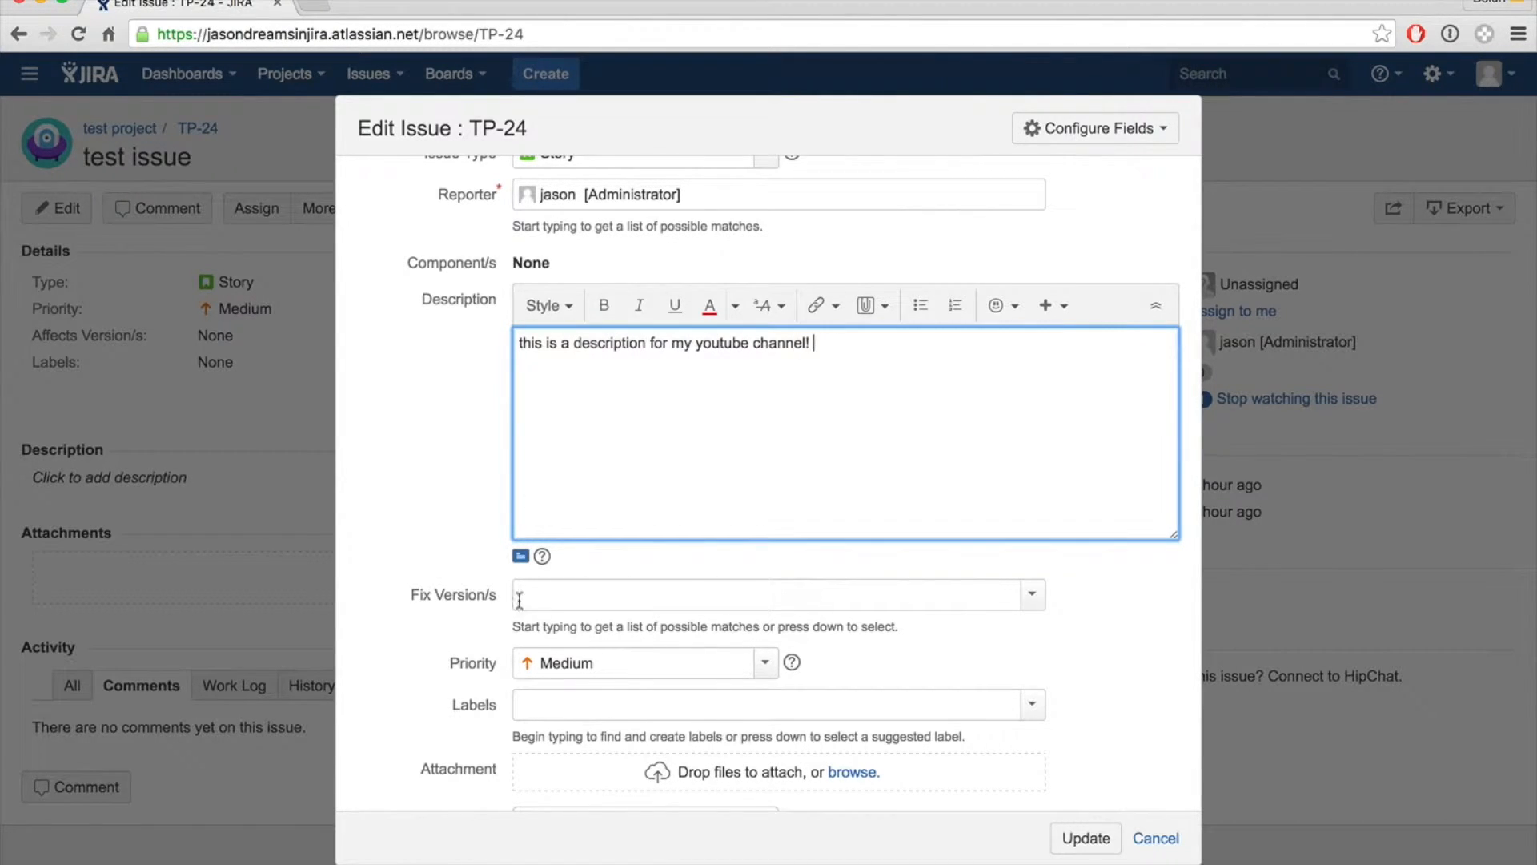
# Step: Set the issue's priority to High
pyautogui.scroll(-2, 839, 512)
pyautogui.click(915, 497)
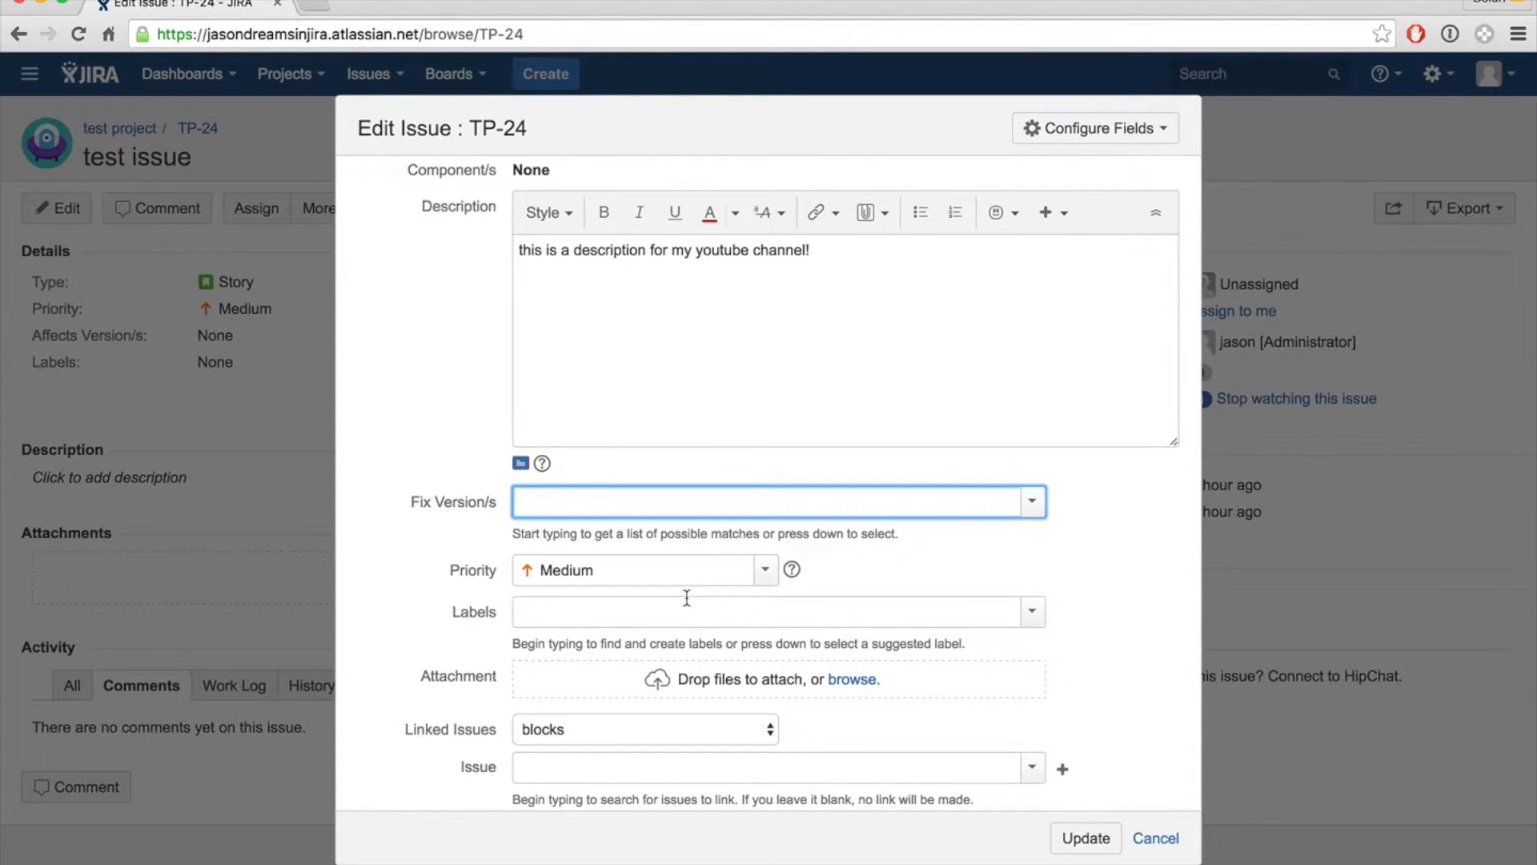
pyautogui.click(764, 569)
pyautogui.click(658, 635)
pyautogui.click(1083, 590)
pyautogui.scroll(-4, 1083, 589)
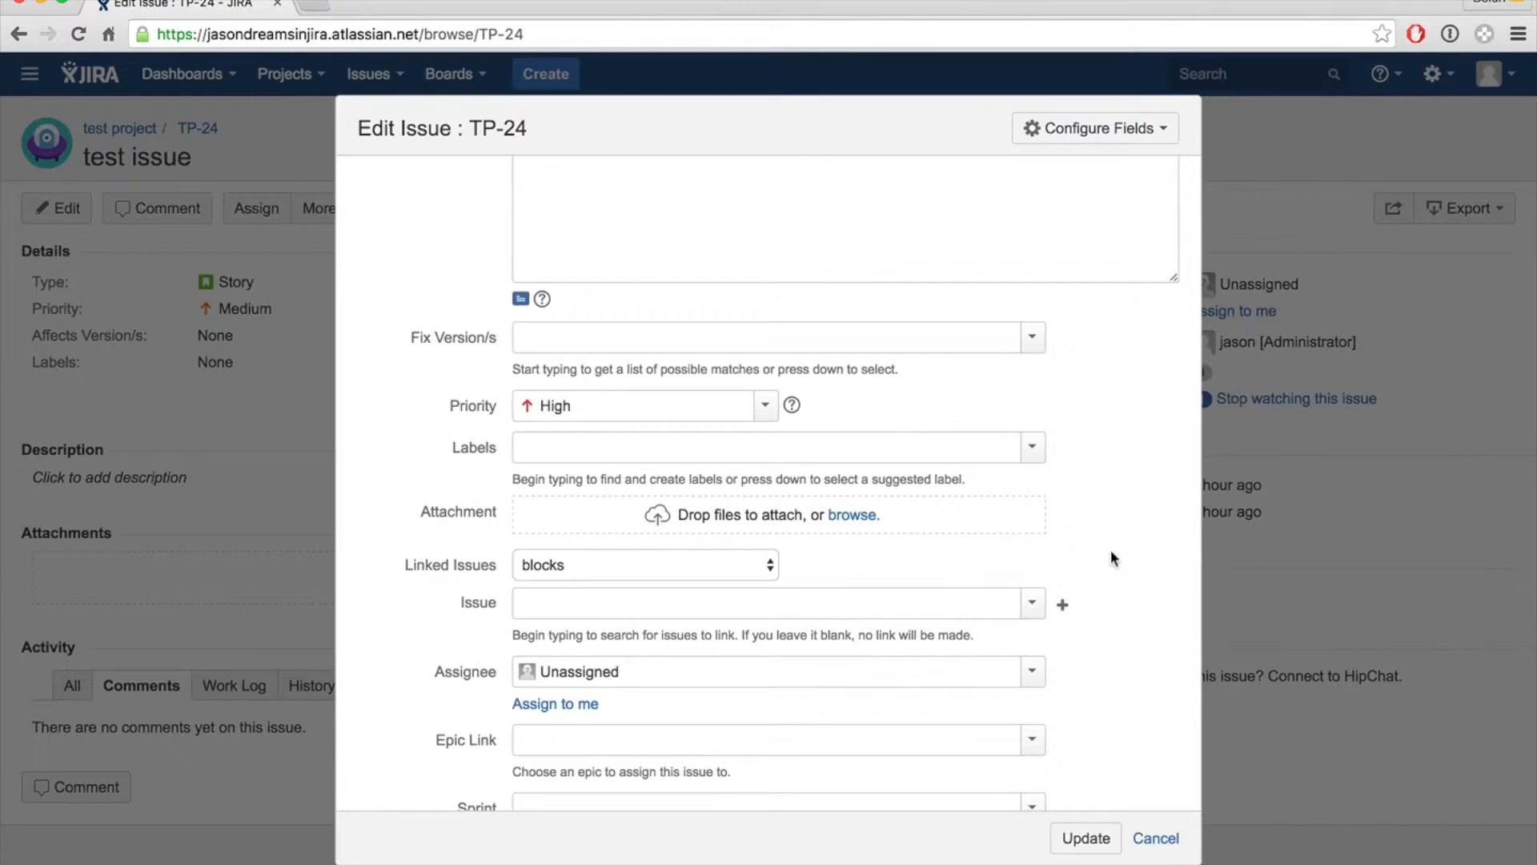
# Step: Assign the issue to the administrator user
pyautogui.click(608, 671)
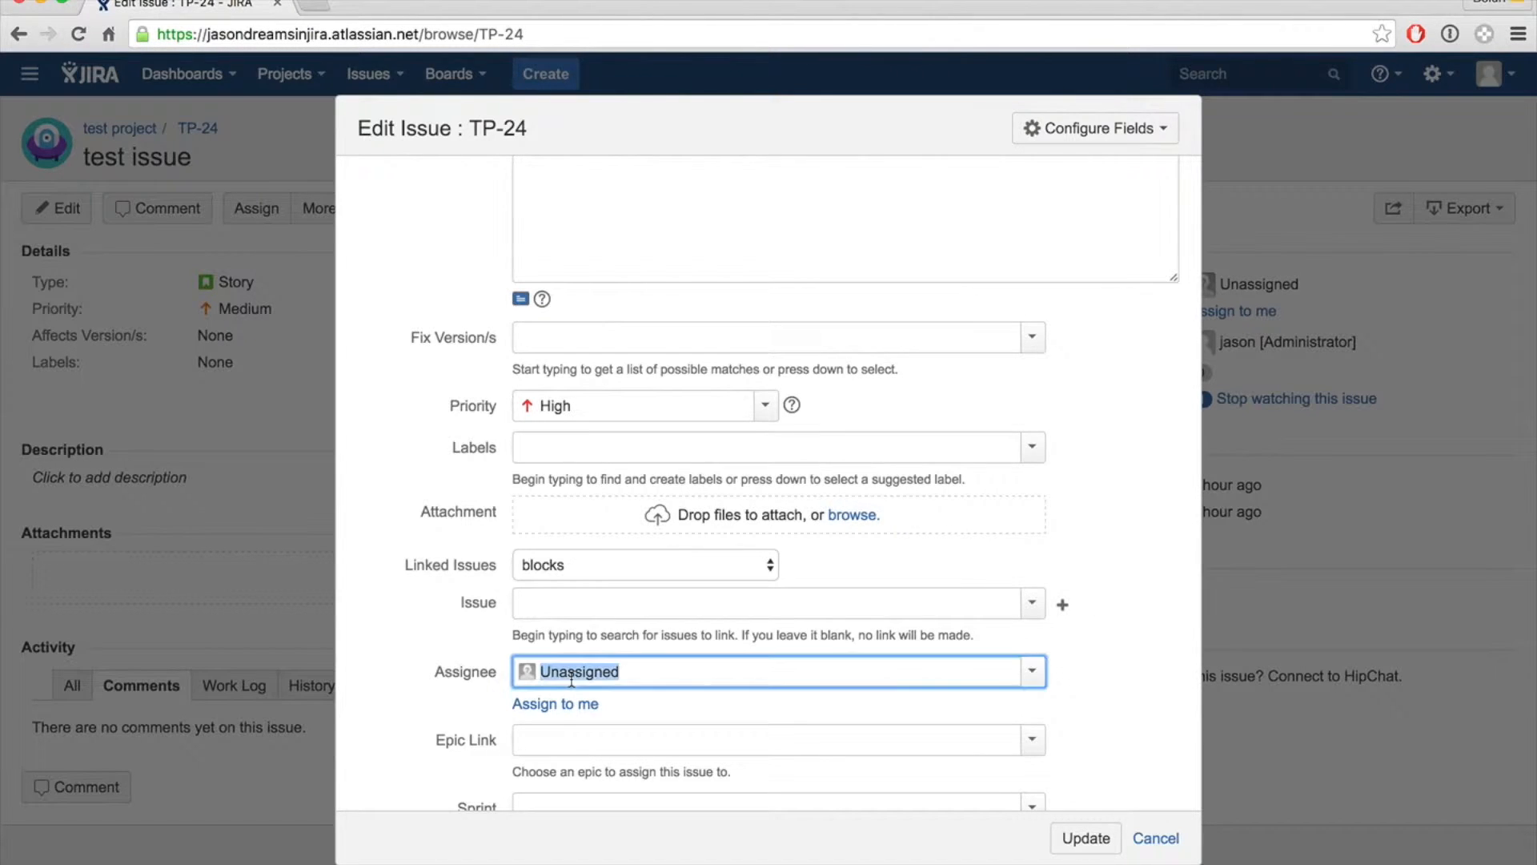
pyautogui.write('jaso')
pyautogui.press('Return')
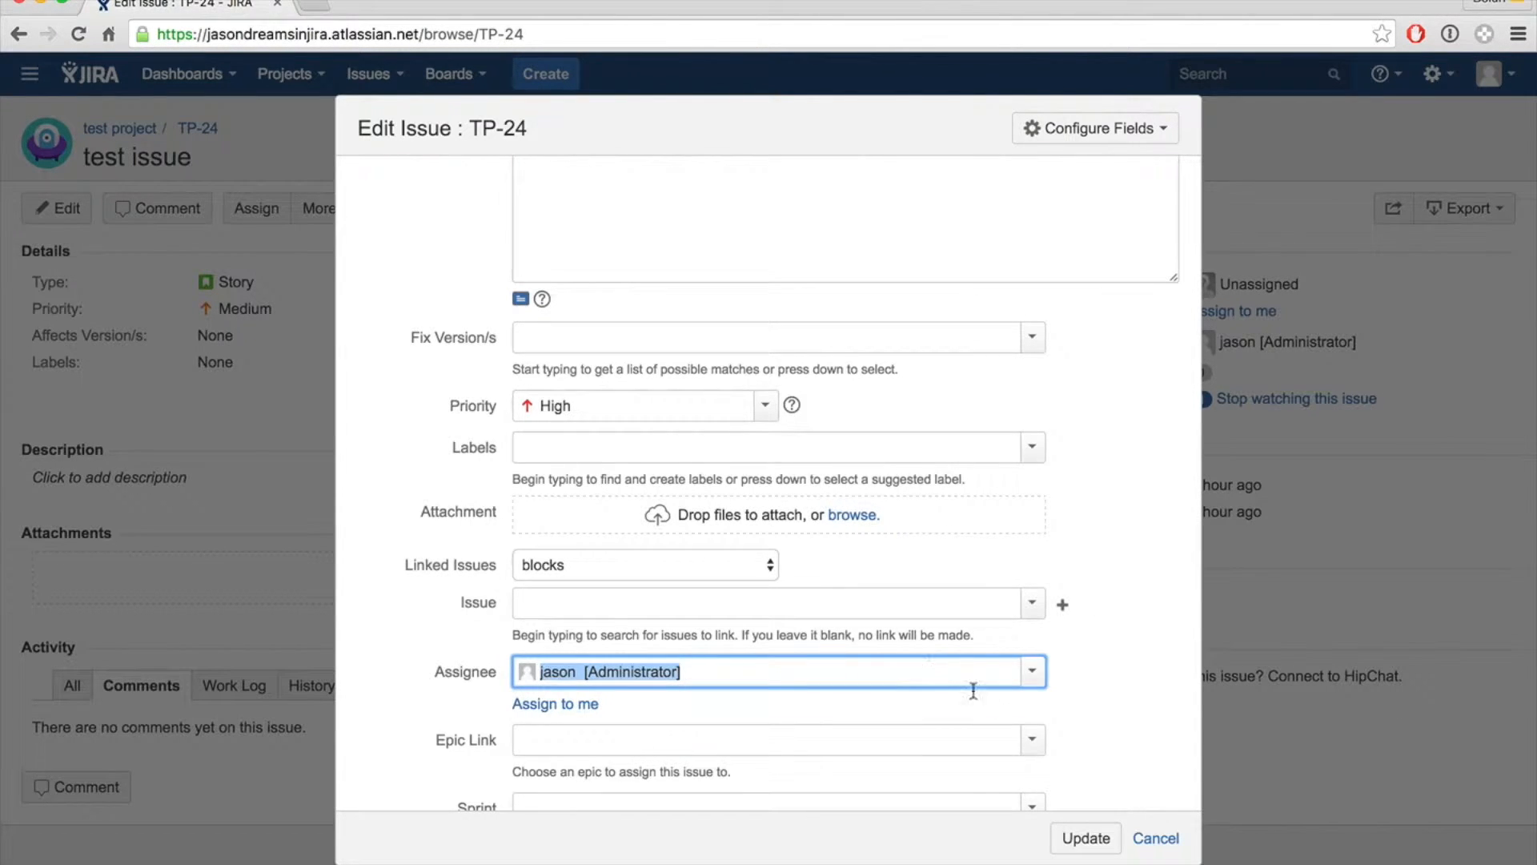
pyautogui.click(1092, 730)
# Step: Add a comment reading "this was edited by" plus the editor's first name and an exclamation mark, and save the issue's changes
pyautogui.scroll(-8, 1092, 731)
pyautogui.click(760, 621)
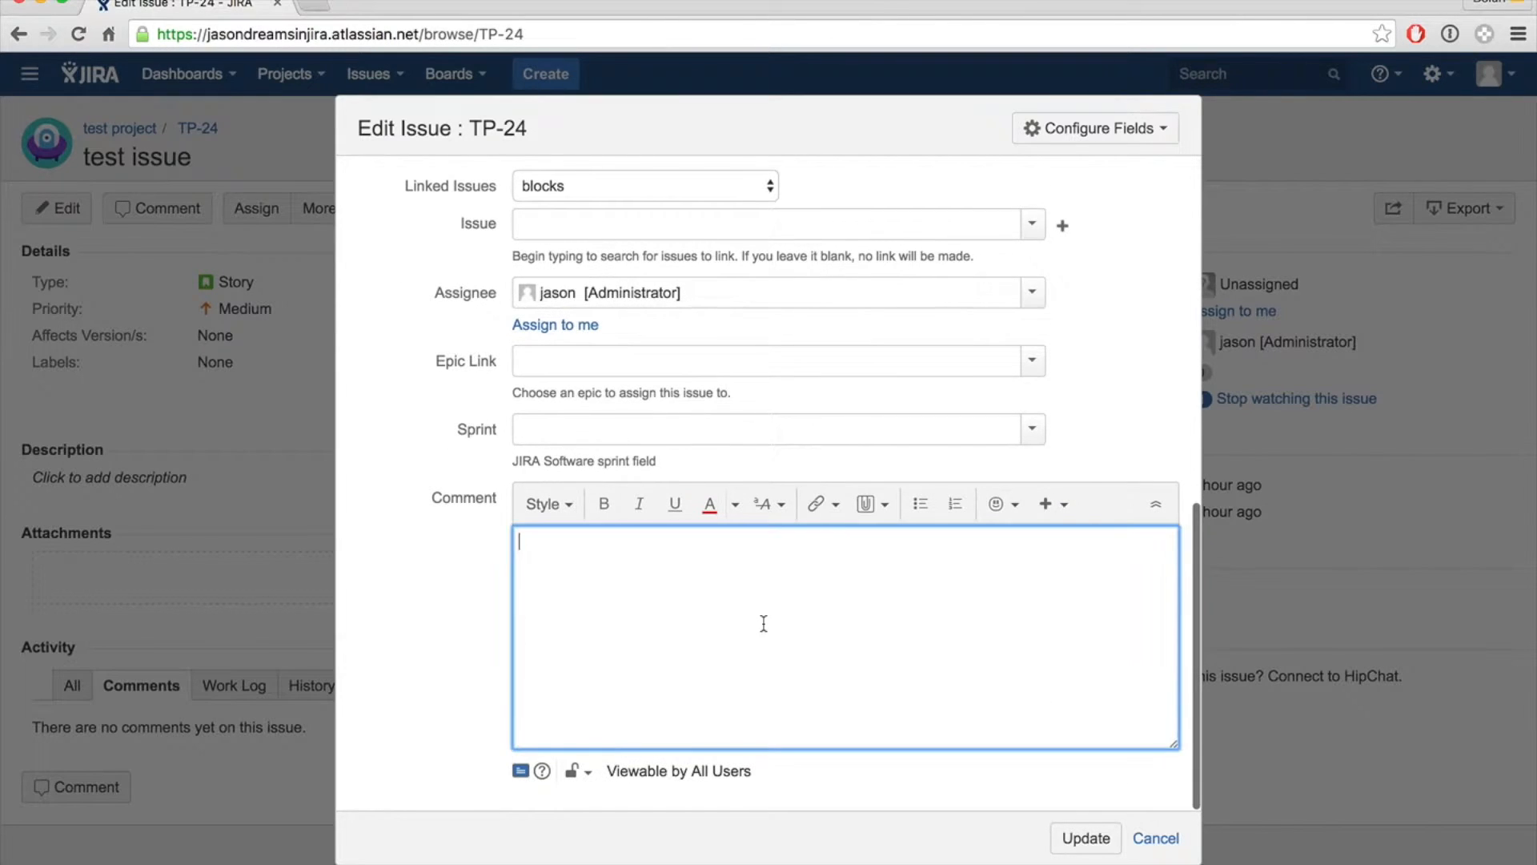
pyautogui.write('this was edited my')
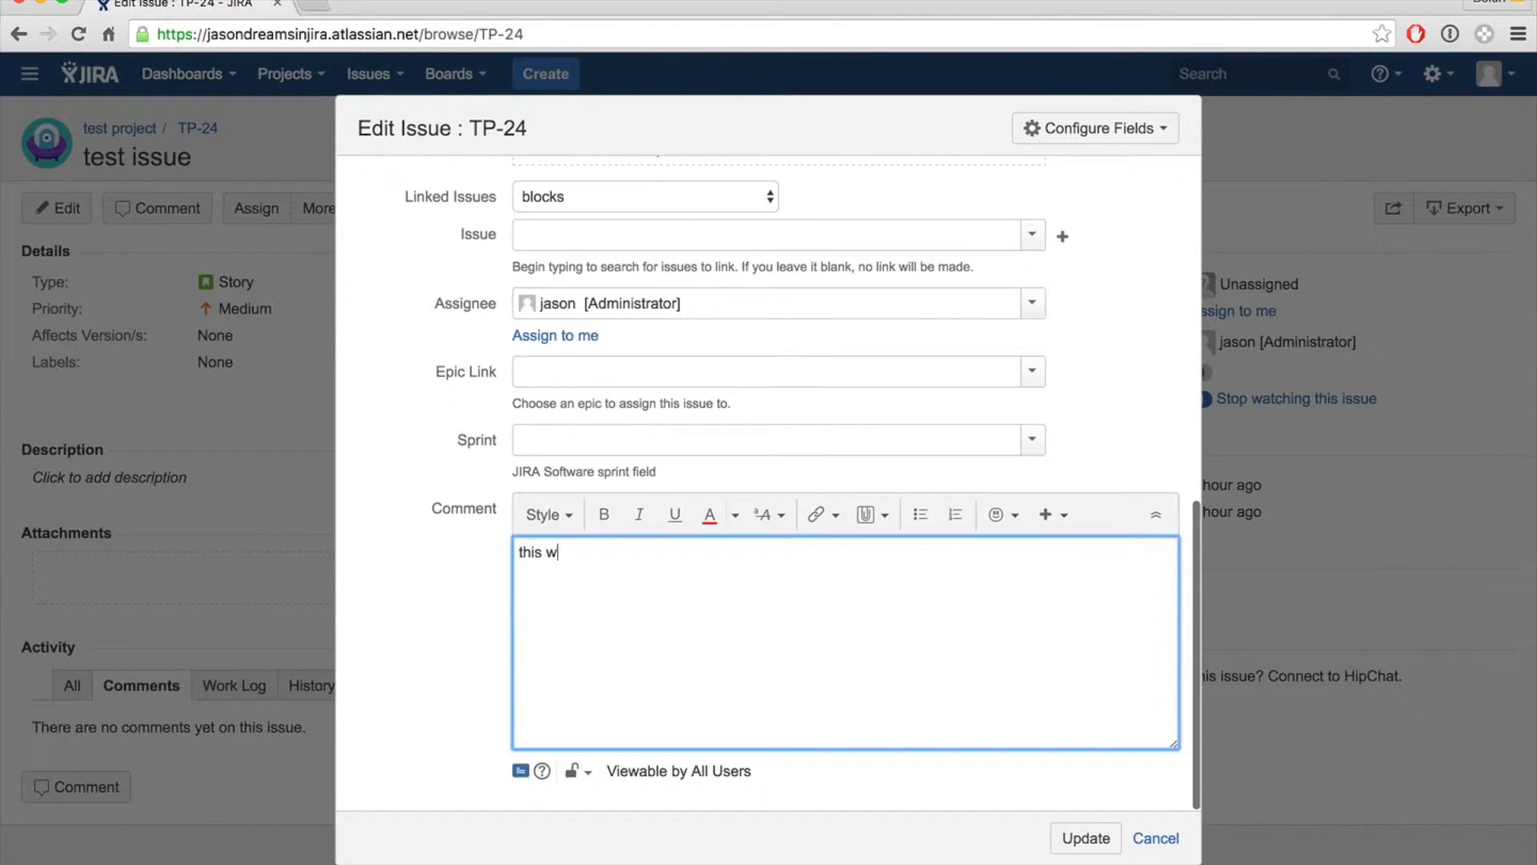
pyautogui.press('BackSpace')
pyautogui.press('BackSpace')
pyautogui.write('by jason!')
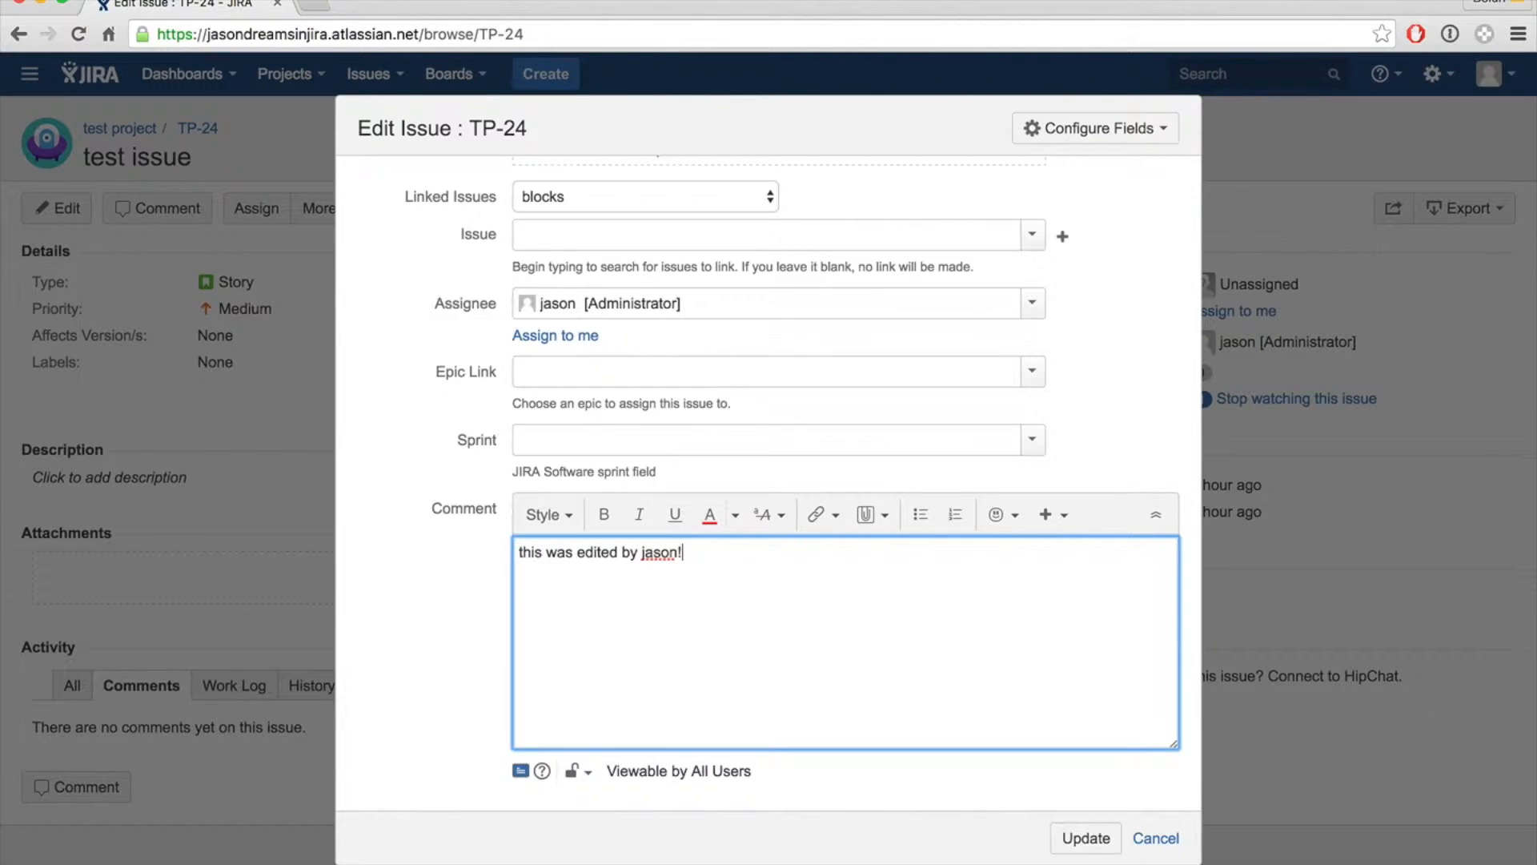
pyautogui.click(1088, 832)
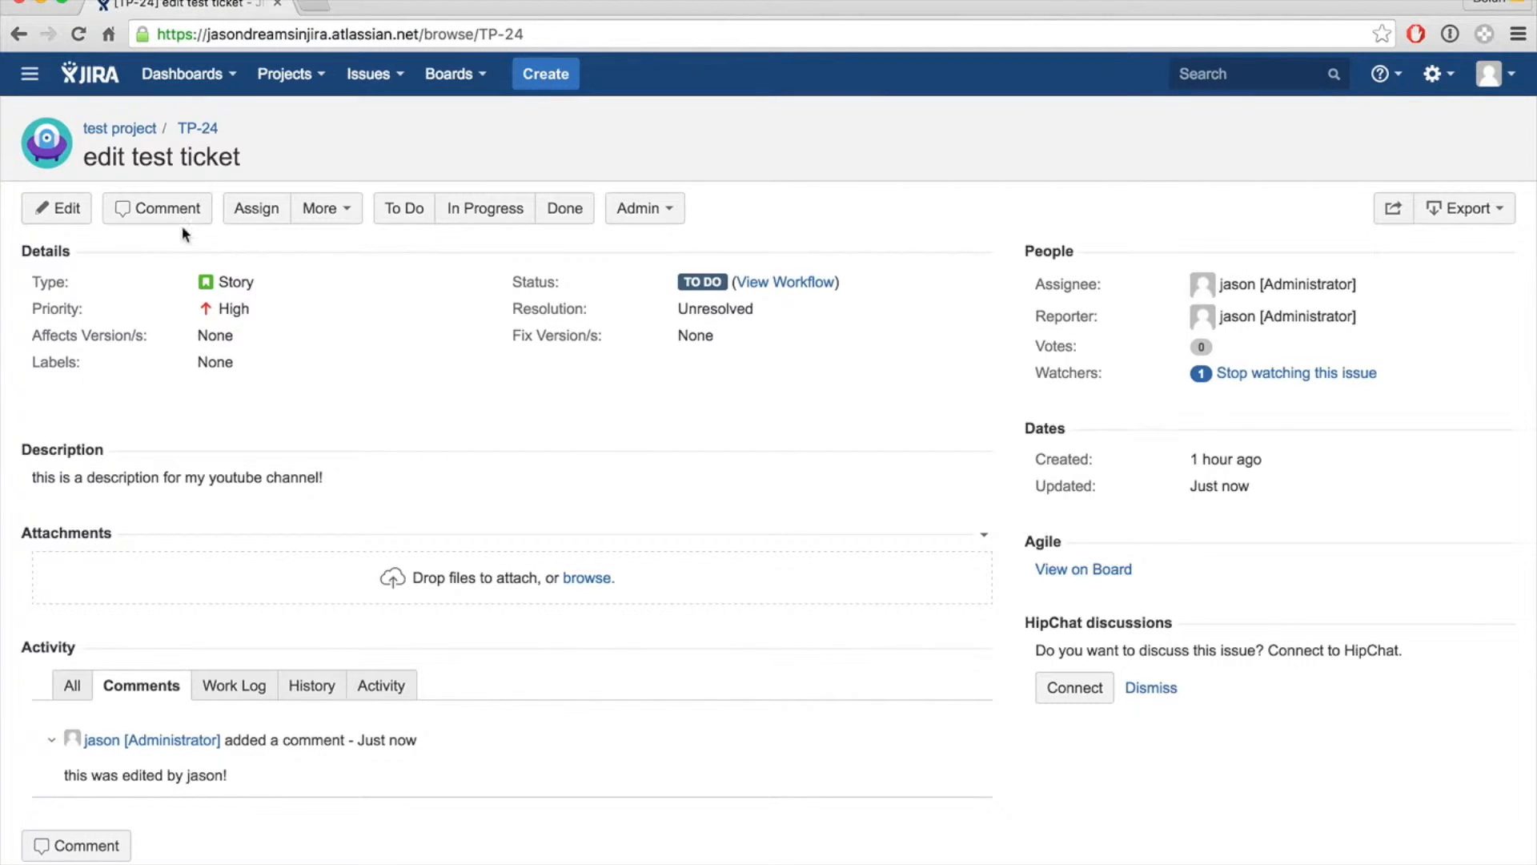
# Step: Return to the Kanban board and show the details of TP-24
pyautogui.click(453, 74)
pyautogui.click(455, 142)
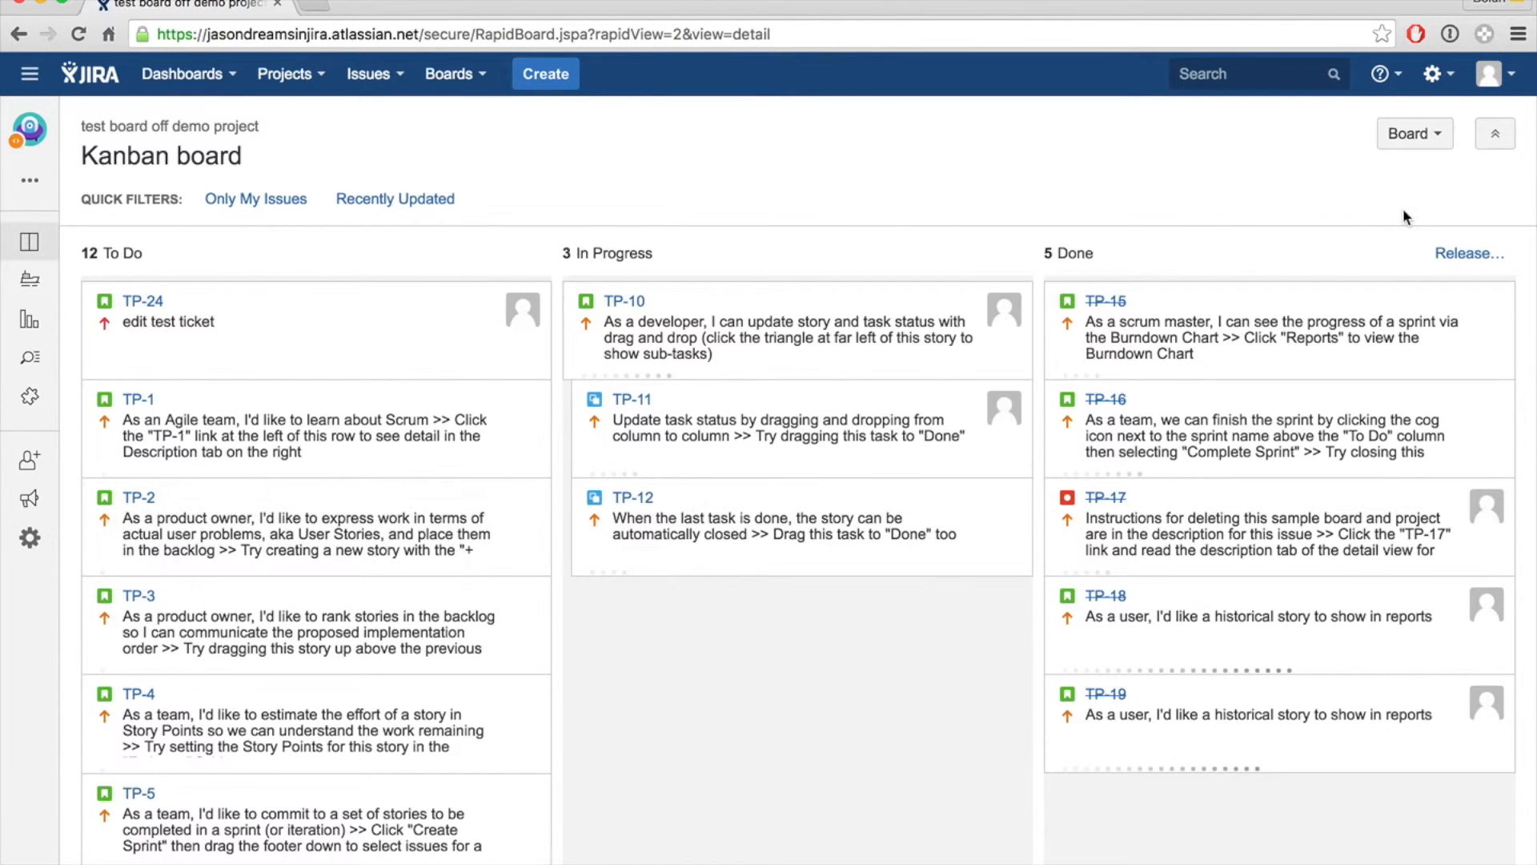
pyautogui.click(371, 329)
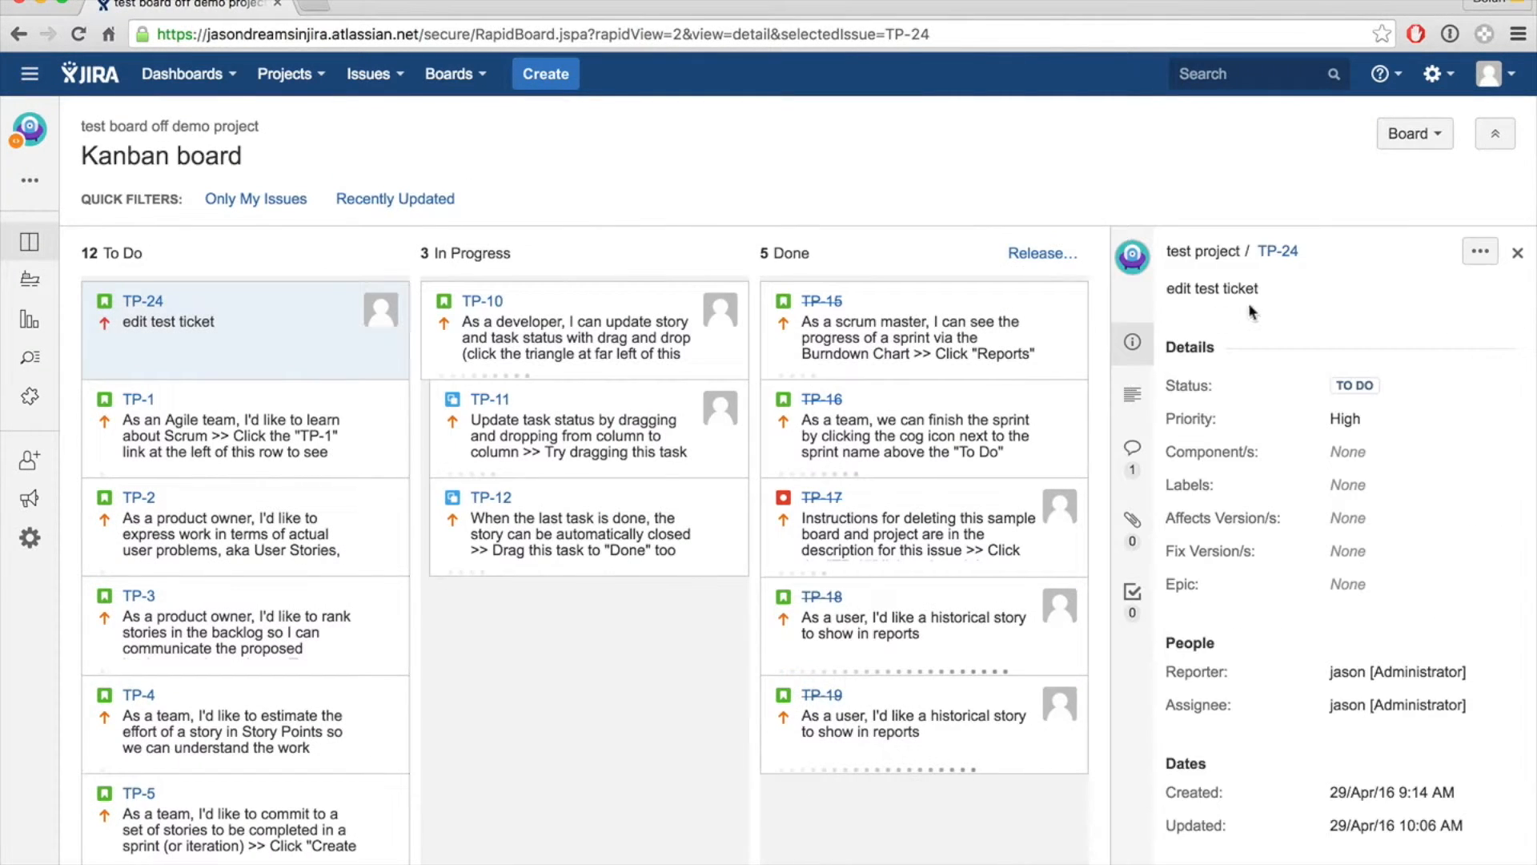
# Step: View the Log Work form for TP-24 and close it without logging any time
pyautogui.click(1481, 251)
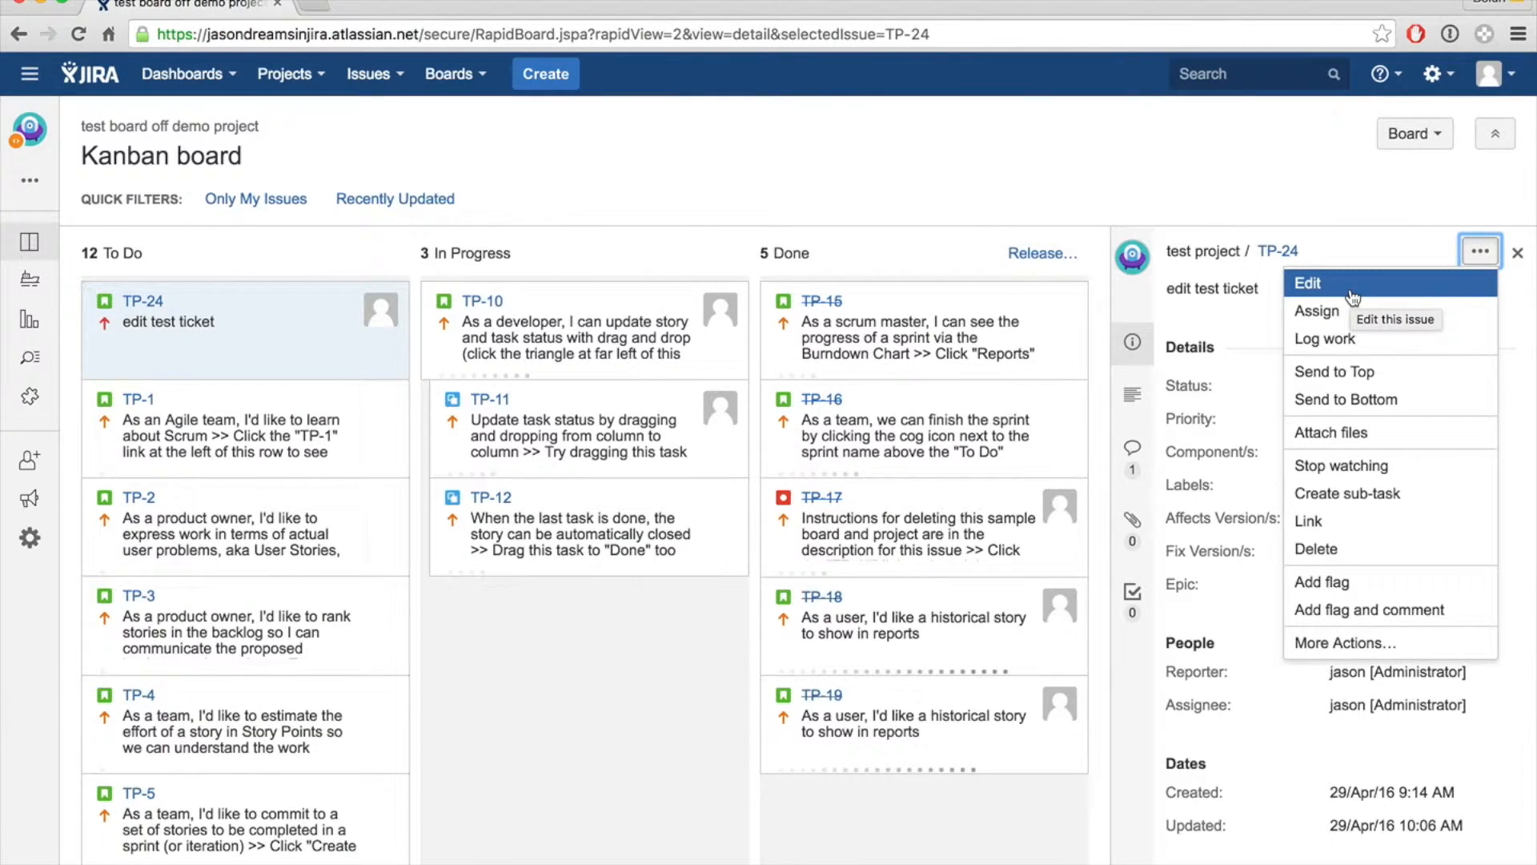
pyautogui.click(1317, 341)
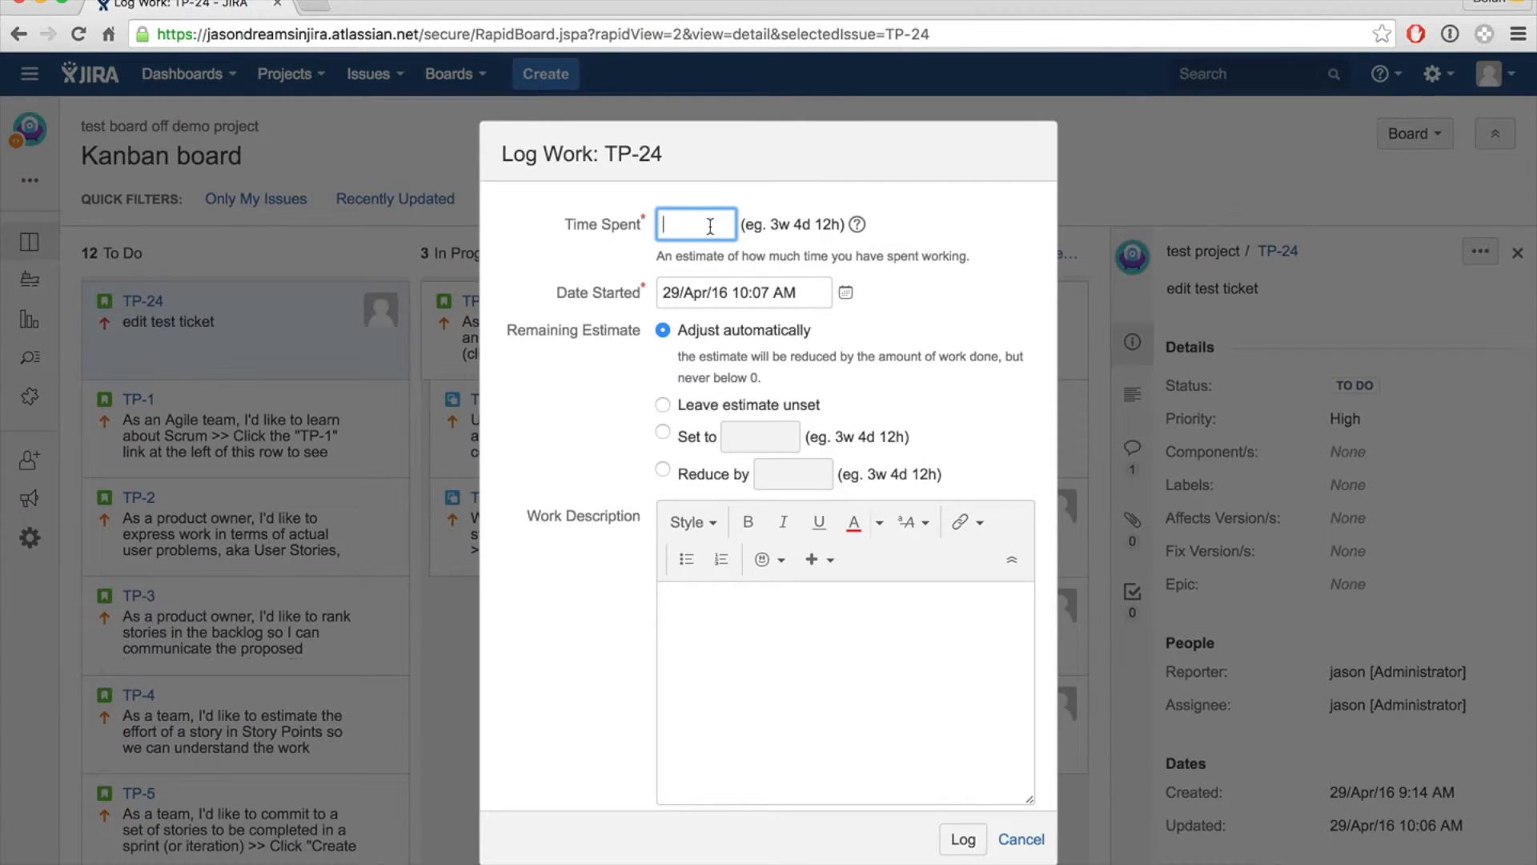
pyautogui.click(1018, 839)
# Step: Send TP-24 to the bottom of the To Do column and check its position there
pyautogui.click(1481, 251)
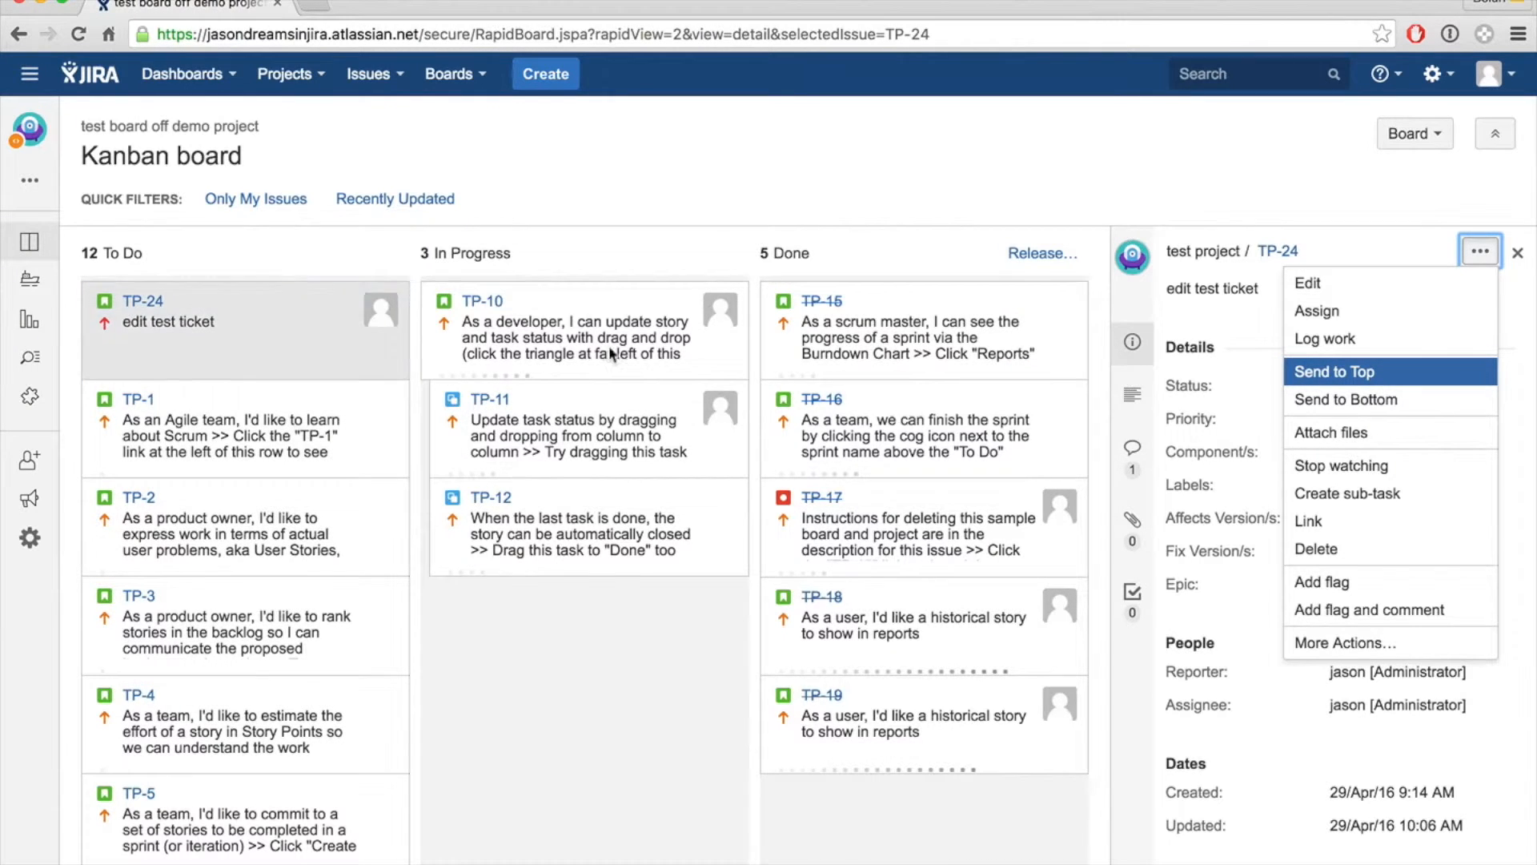
pyautogui.press('Up')
pyautogui.press('Down')
pyautogui.press('Down')
pyautogui.press('Return')
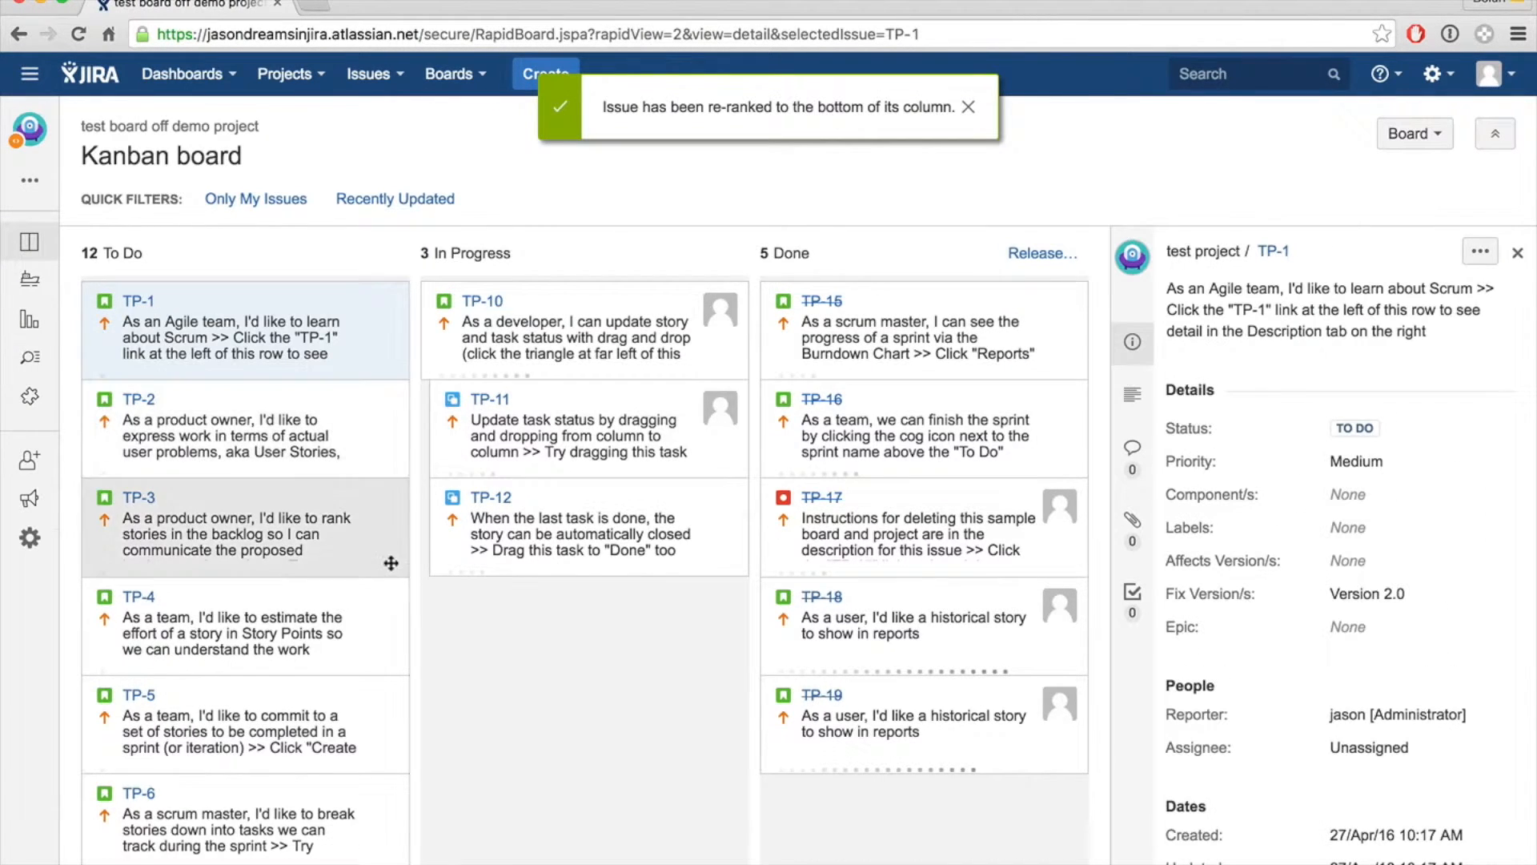
pyautogui.scroll(-8, 391, 563)
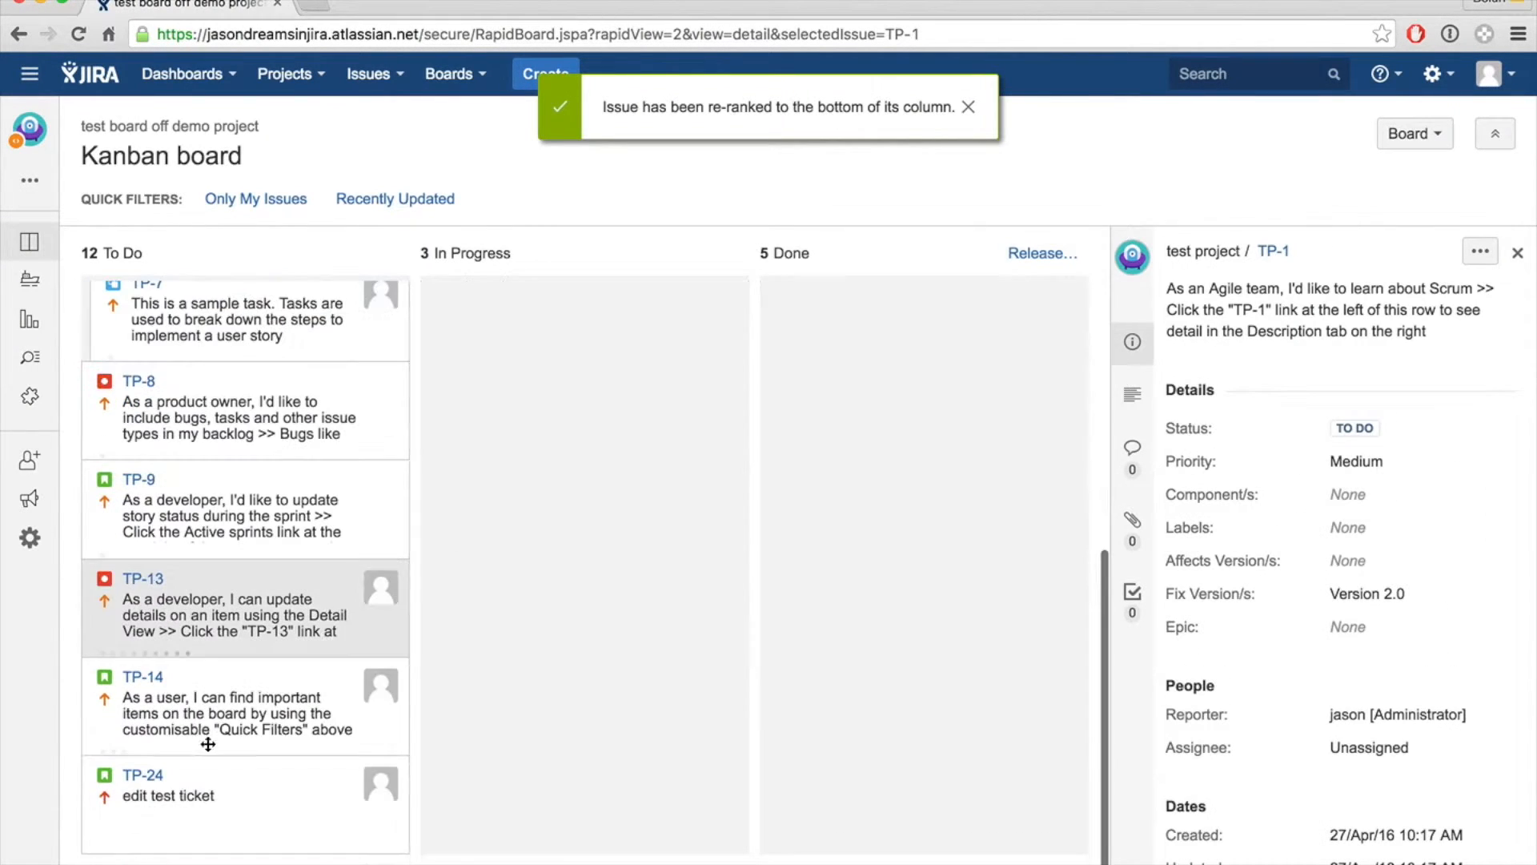
# Step: Show the details of TP-24 and browse the full list of additional operations available for it
pyautogui.click(189, 851)
pyautogui.click(1470, 250)
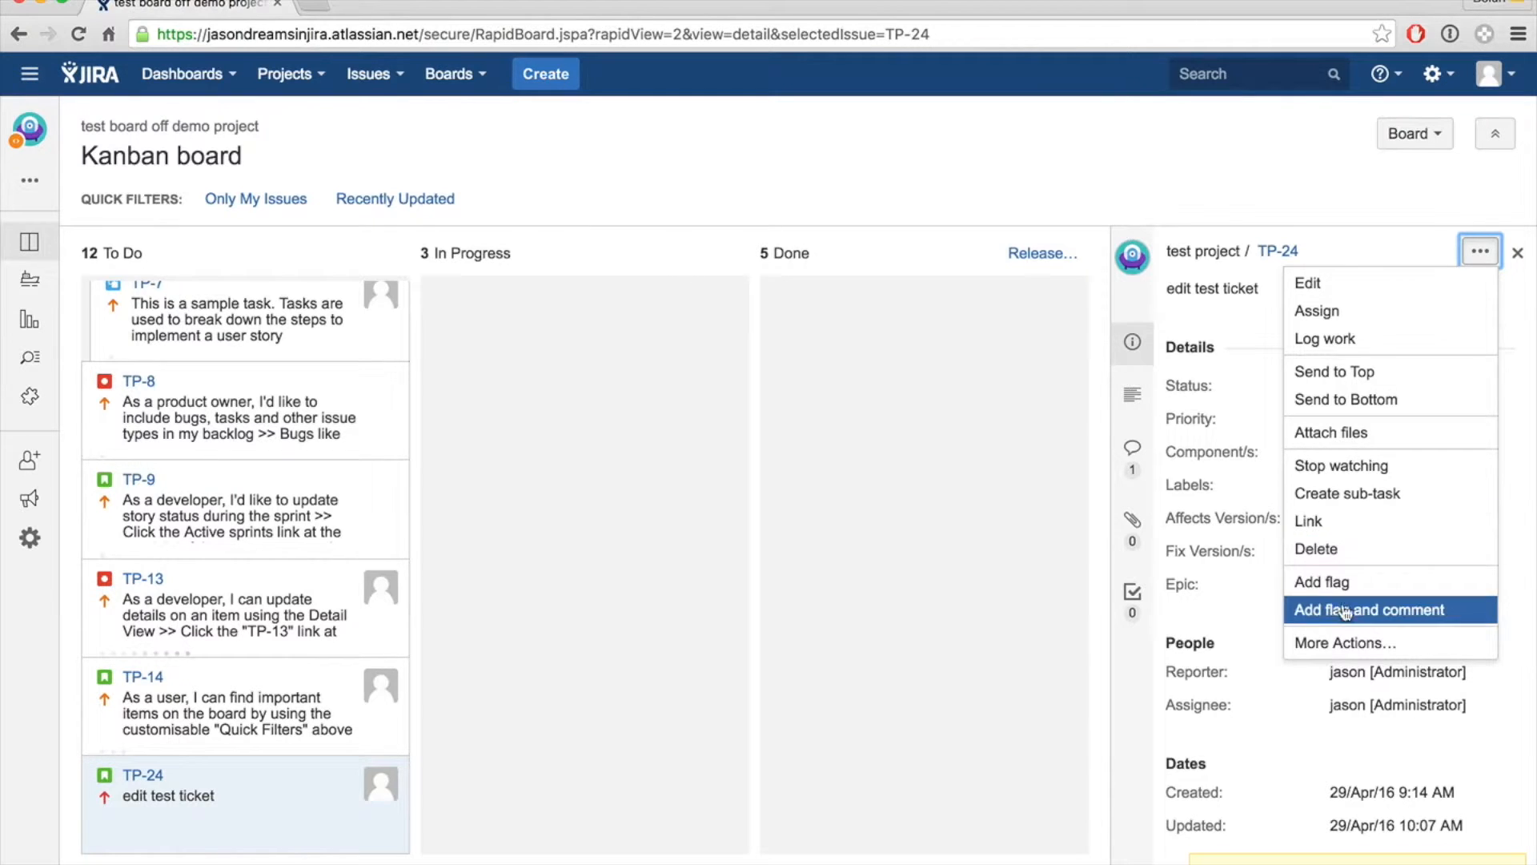
pyautogui.click(1350, 640)
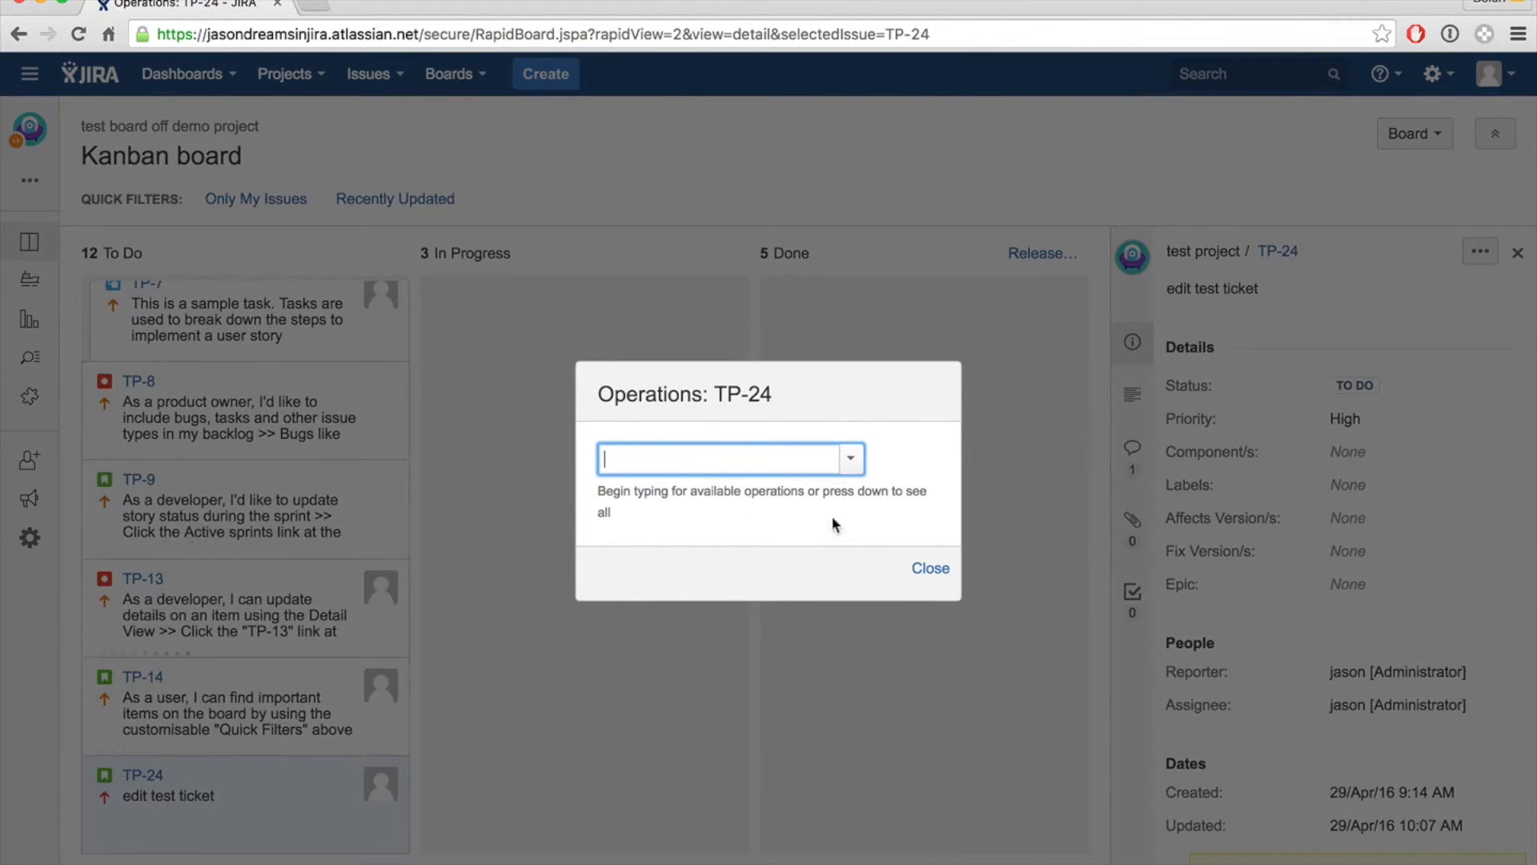
pyautogui.click(851, 466)
pyautogui.scroll(-5, 902, 646)
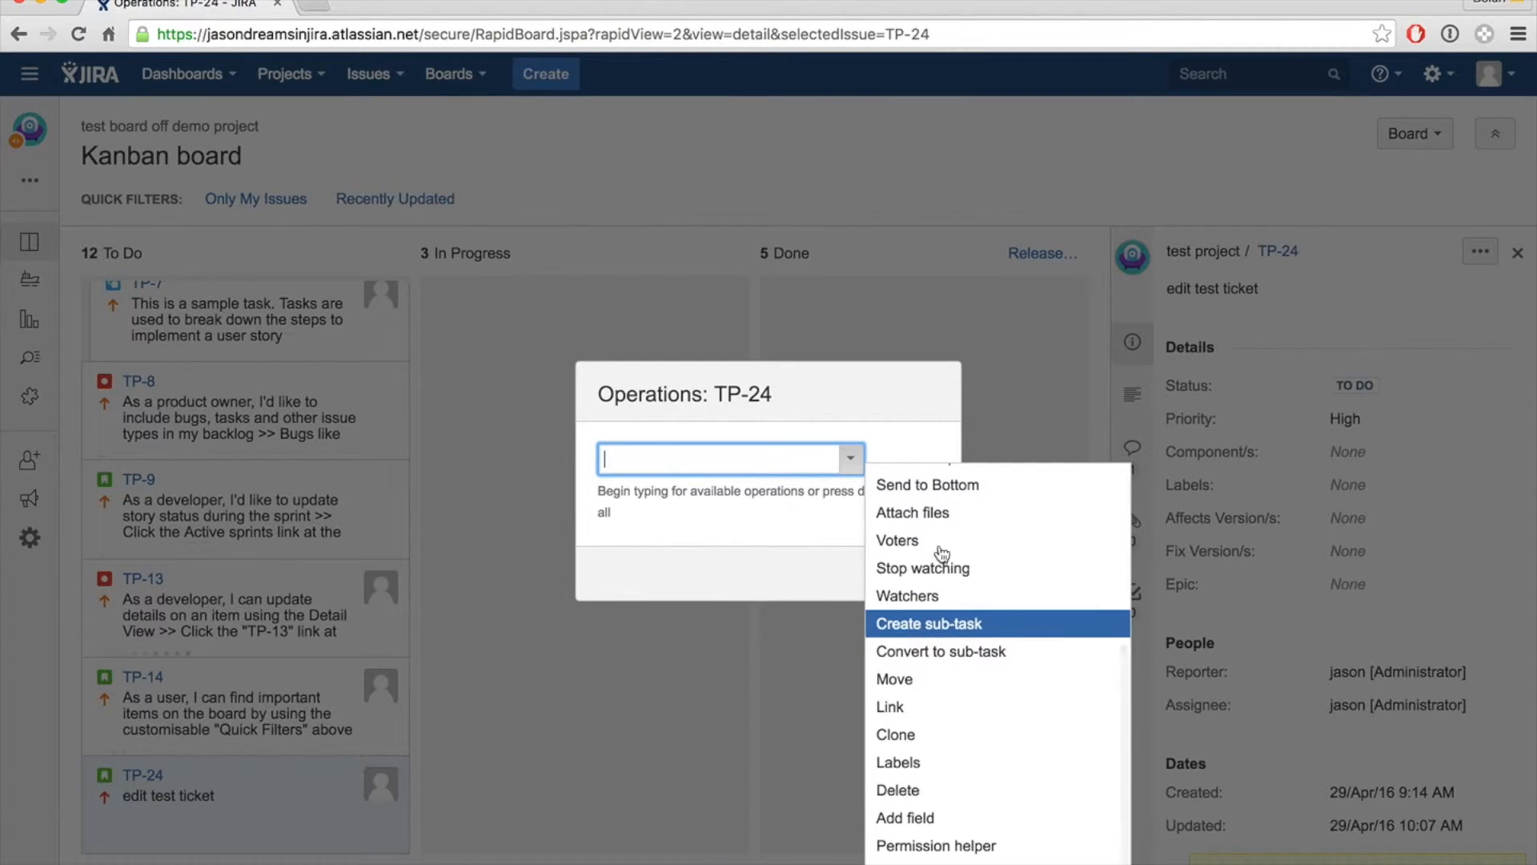
pyautogui.click(1020, 344)
# Step: Filter TP-24's operations by "creat" and by "delete", and close the operations dialog without running any
pyautogui.click(724, 458)
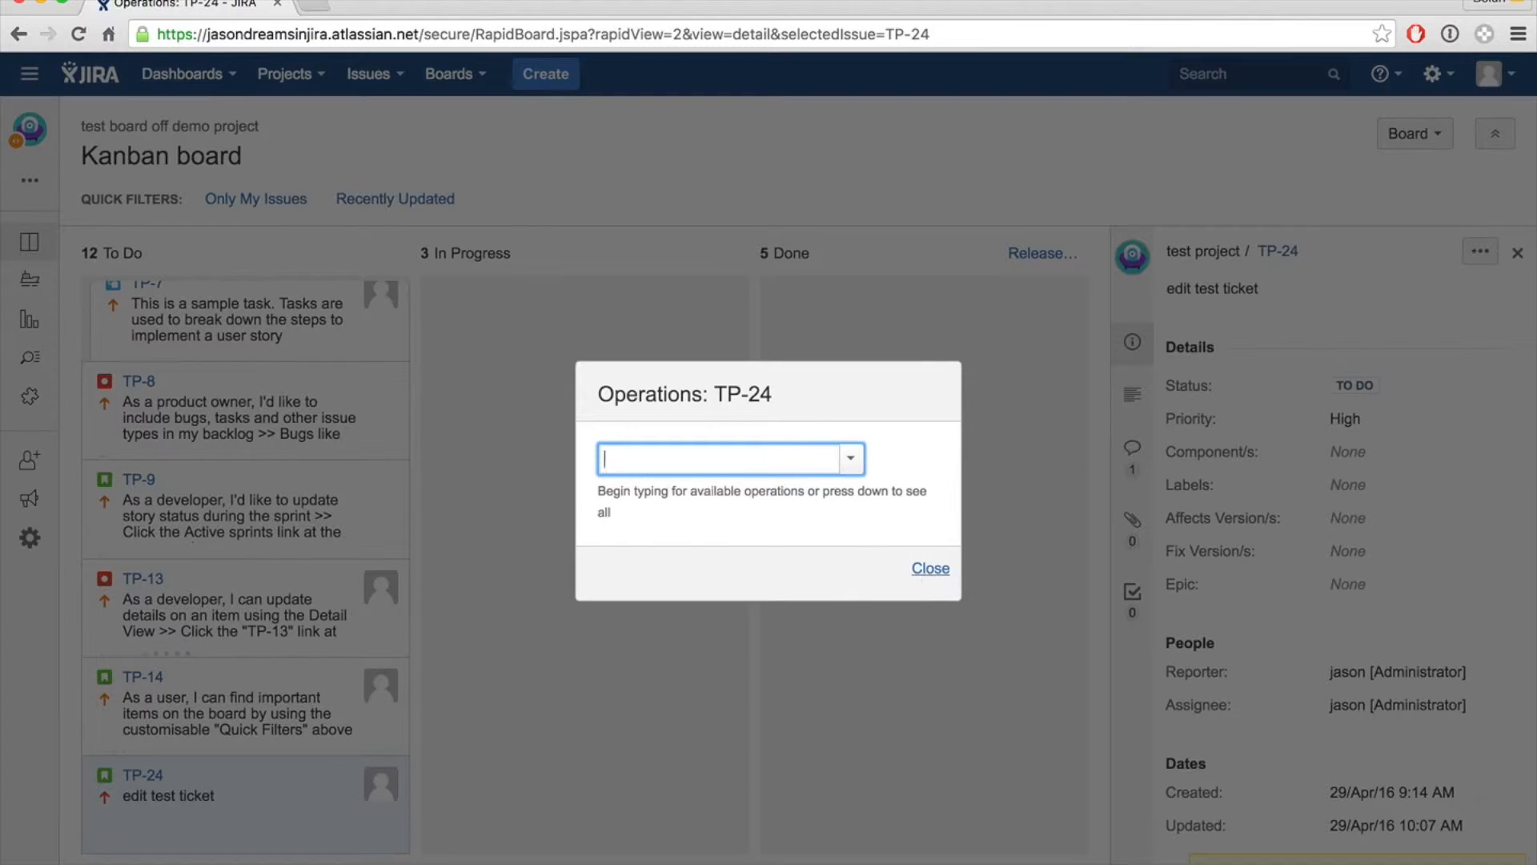
pyautogui.write('creat')
pyautogui.press('BackSpace')
pyautogui.press('BackSpace')
pyautogui.press('BackSpace')
pyautogui.press('BackSpace')
pyautogui.press('BackSpace')
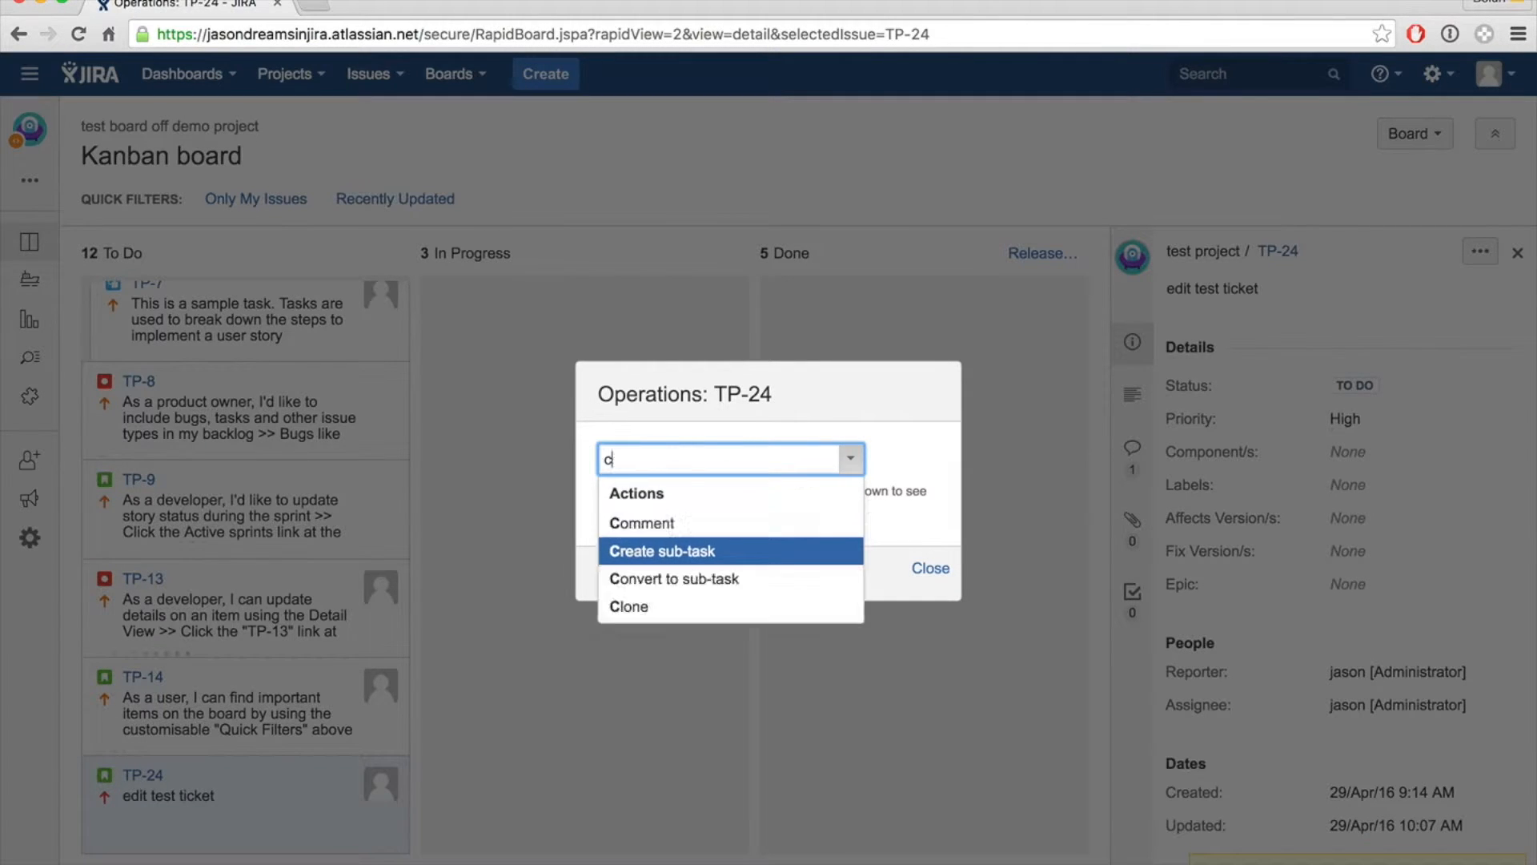
pyautogui.write('delete')
pyautogui.click(930, 569)
# Step: Move TP-24 from the To Do column to In Progress on the Kanban board
pyautogui.scroll(1, 324, 846)
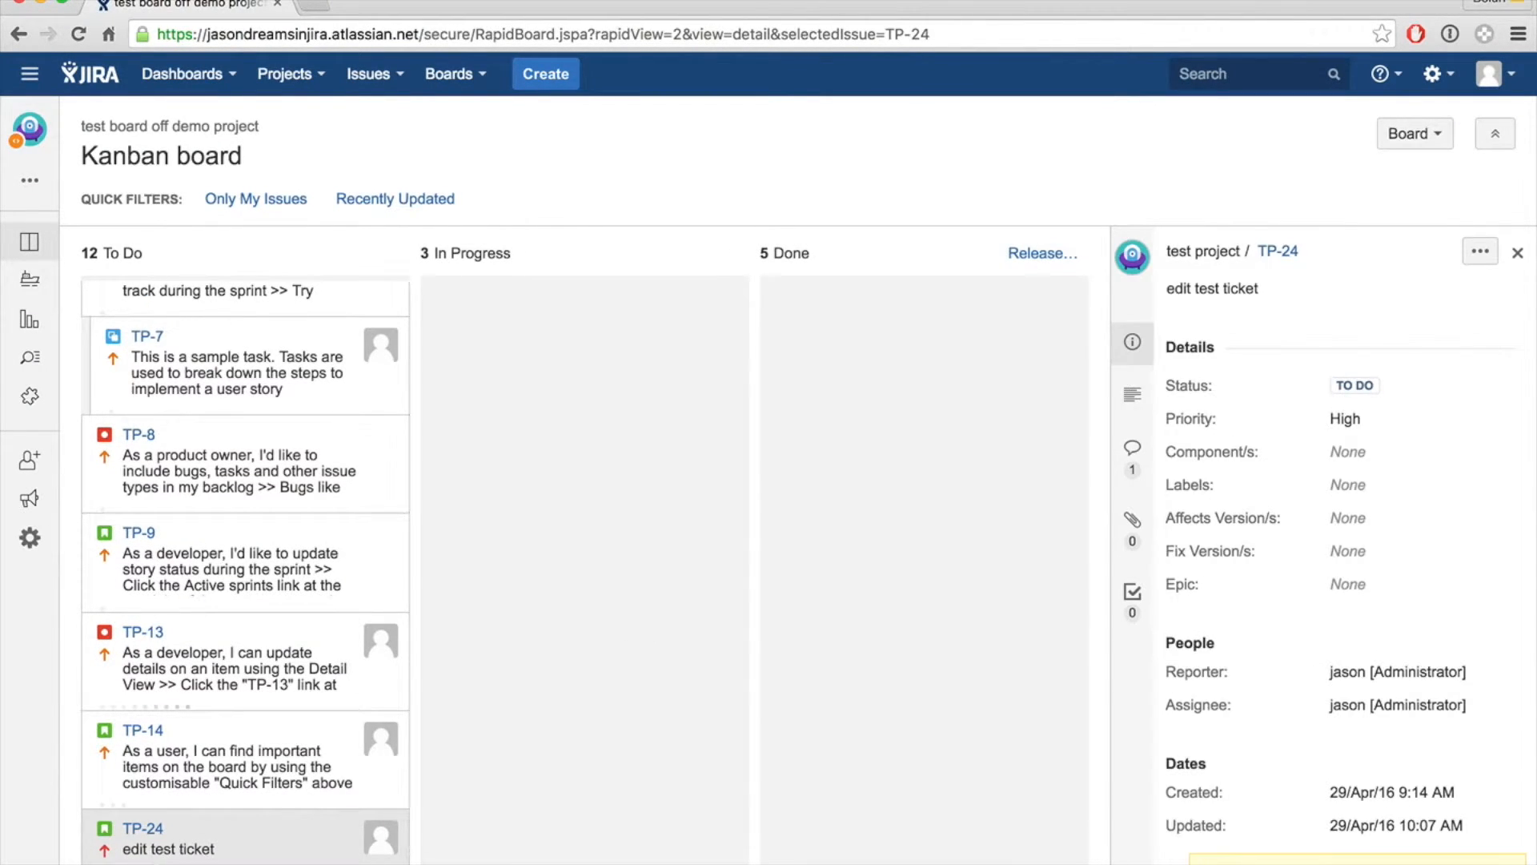
pyautogui.moveTo(216, 859); pyautogui.dragTo(547, 735)
pyautogui.scroll(4, 606, 615)
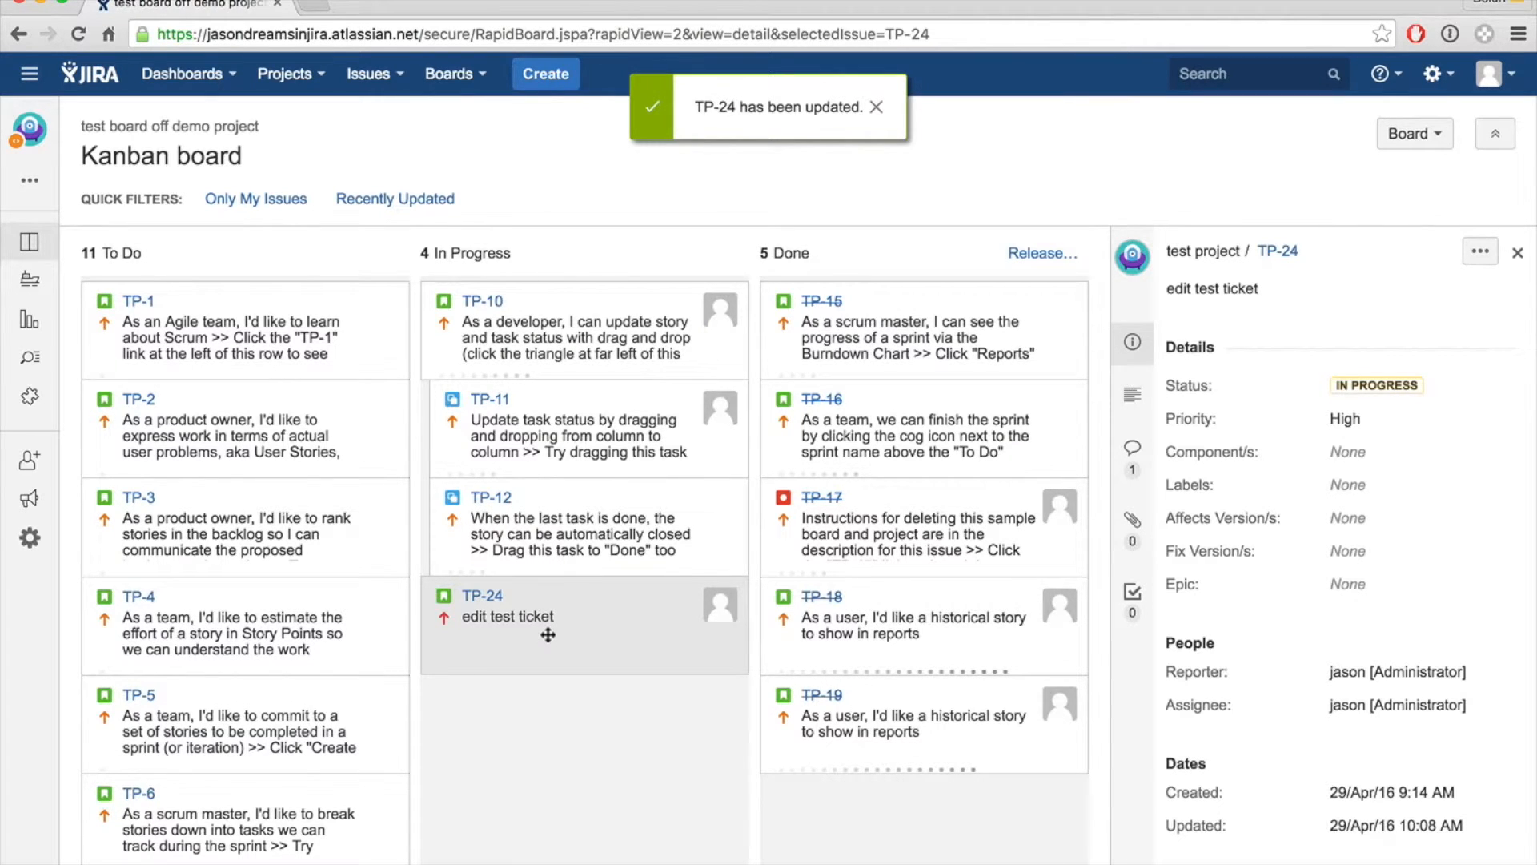
# Step: Move TP-24 from the In Progress column to Done
pyautogui.moveTo(557, 635)
pyautogui.mouseDown()
pyautogui.moveTo(393, 633)
pyautogui.moveTo(462, 660)
pyautogui.moveTo(269, 627)
pyautogui.moveTo(446, 676)
pyautogui.moveTo(315, 639)
pyautogui.moveTo(648, 576)
pyautogui.moveTo(536, 573)
pyautogui.moveTo(328, 495)
pyautogui.moveTo(554, 659)
pyautogui.mouseUp()
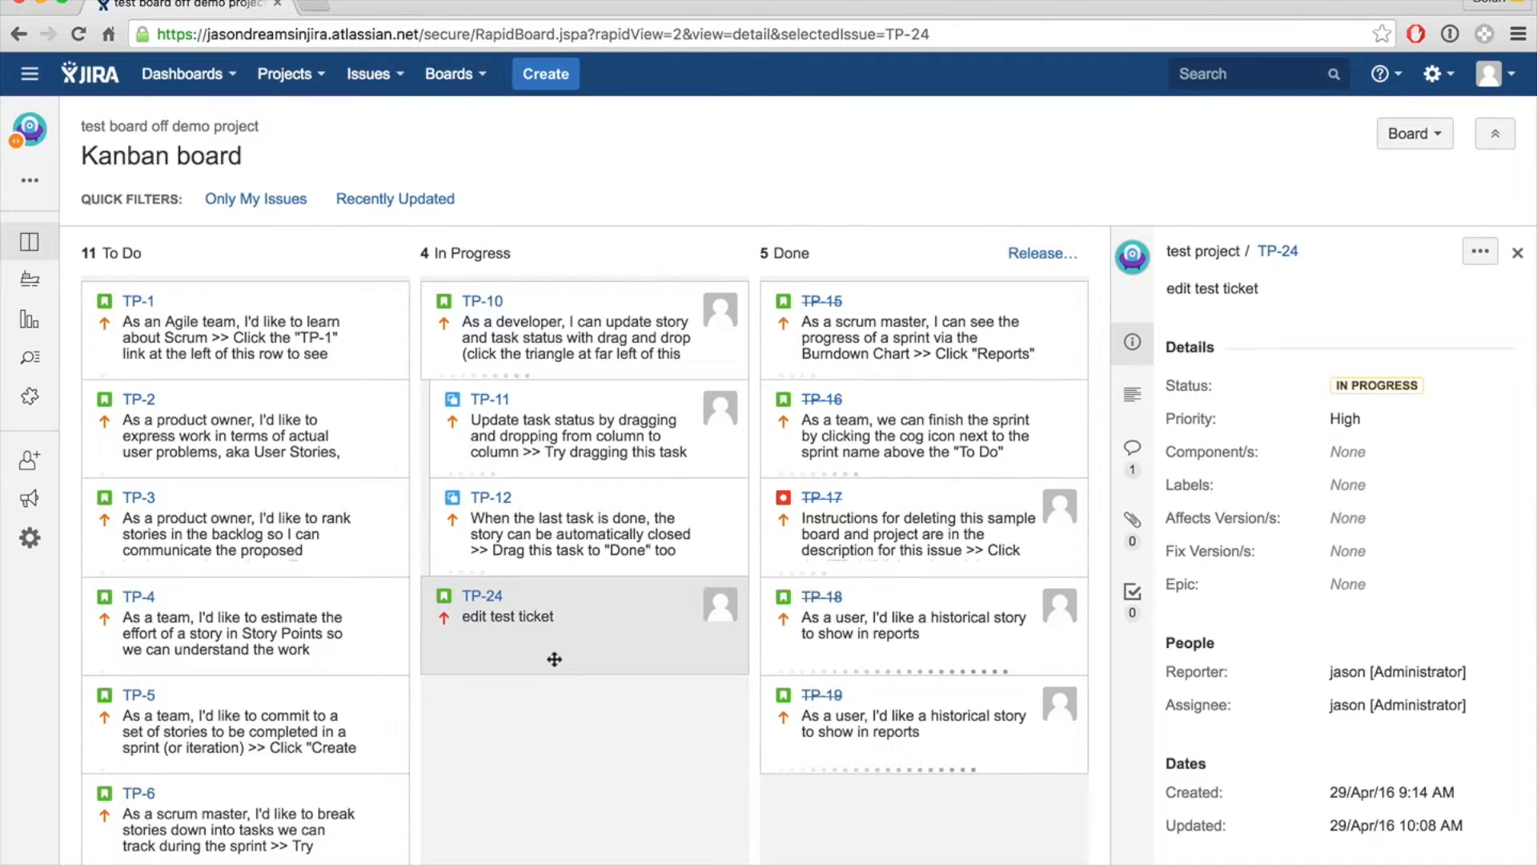
pyautogui.moveTo(554, 658); pyautogui.dragTo(876, 524)
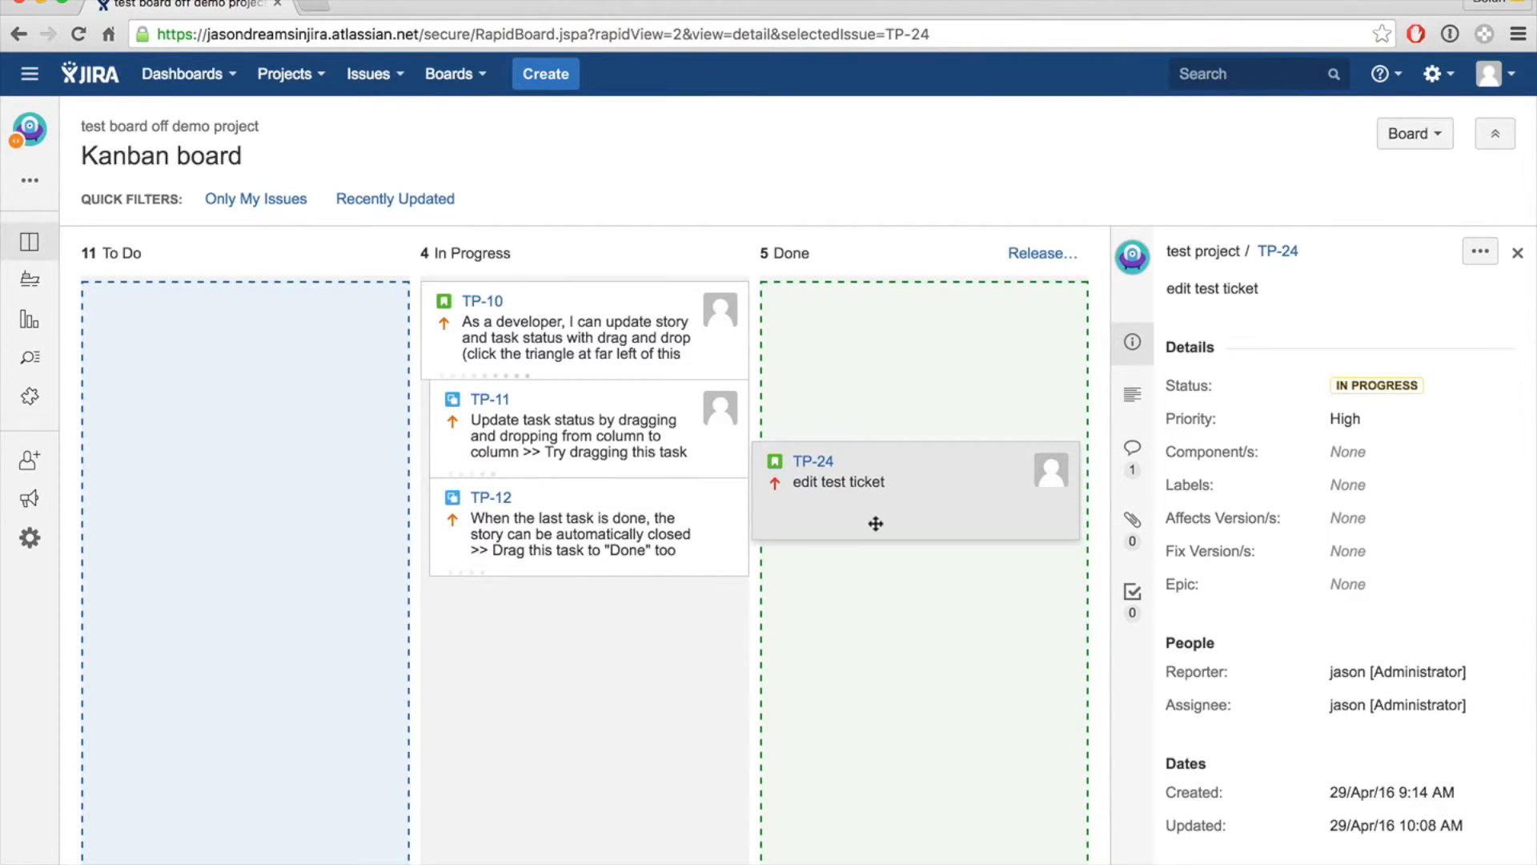
pyautogui.moveTo(876, 523); pyautogui.dragTo(885, 436)
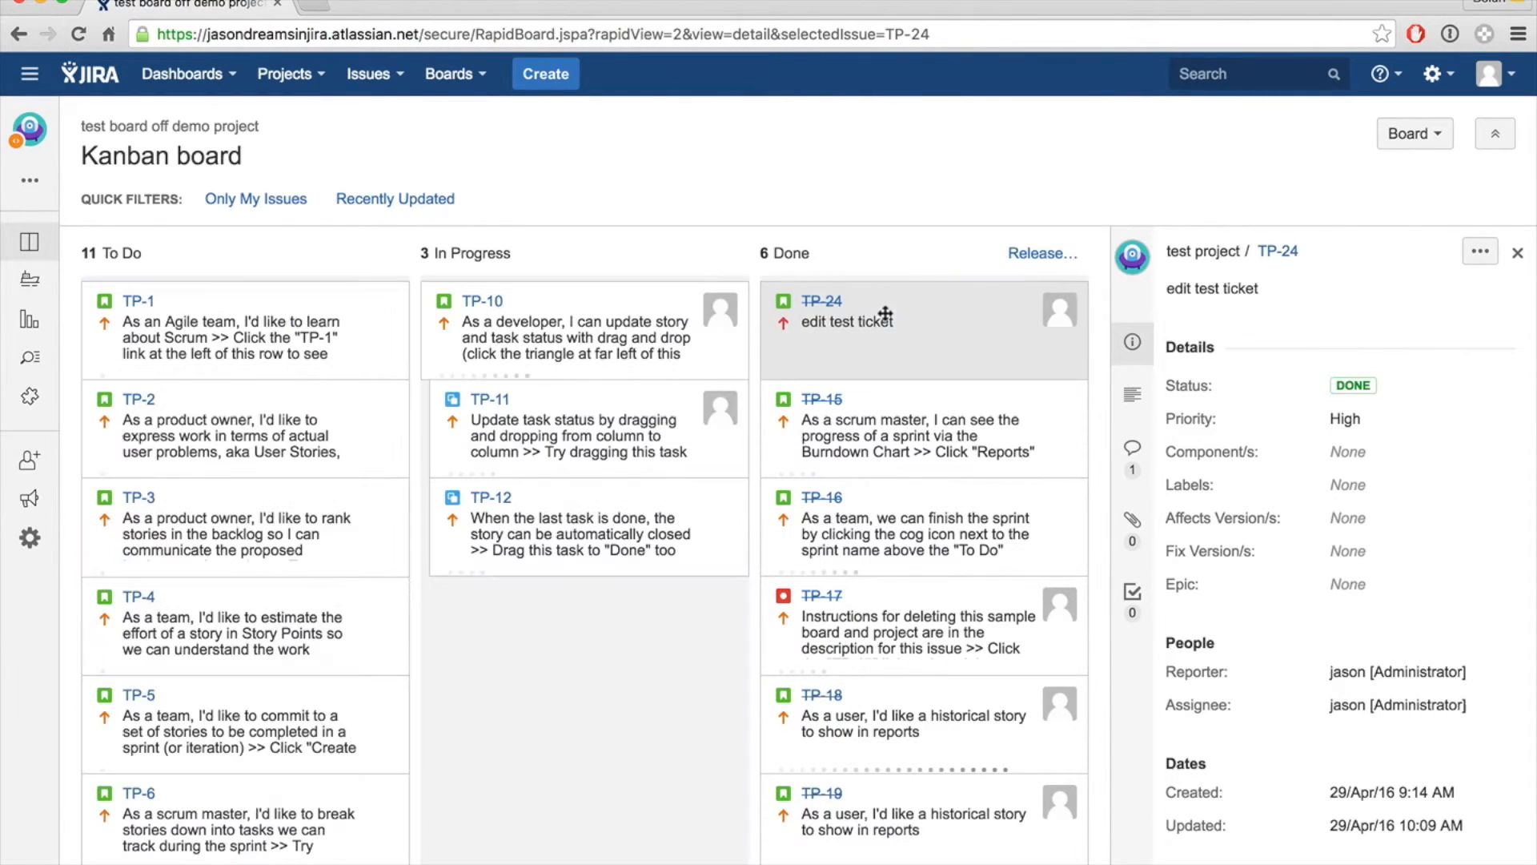
# Step: View TP-24's full issue page, examine its Resolution field, and return to the Kanban board
pyautogui.click(1291, 255)
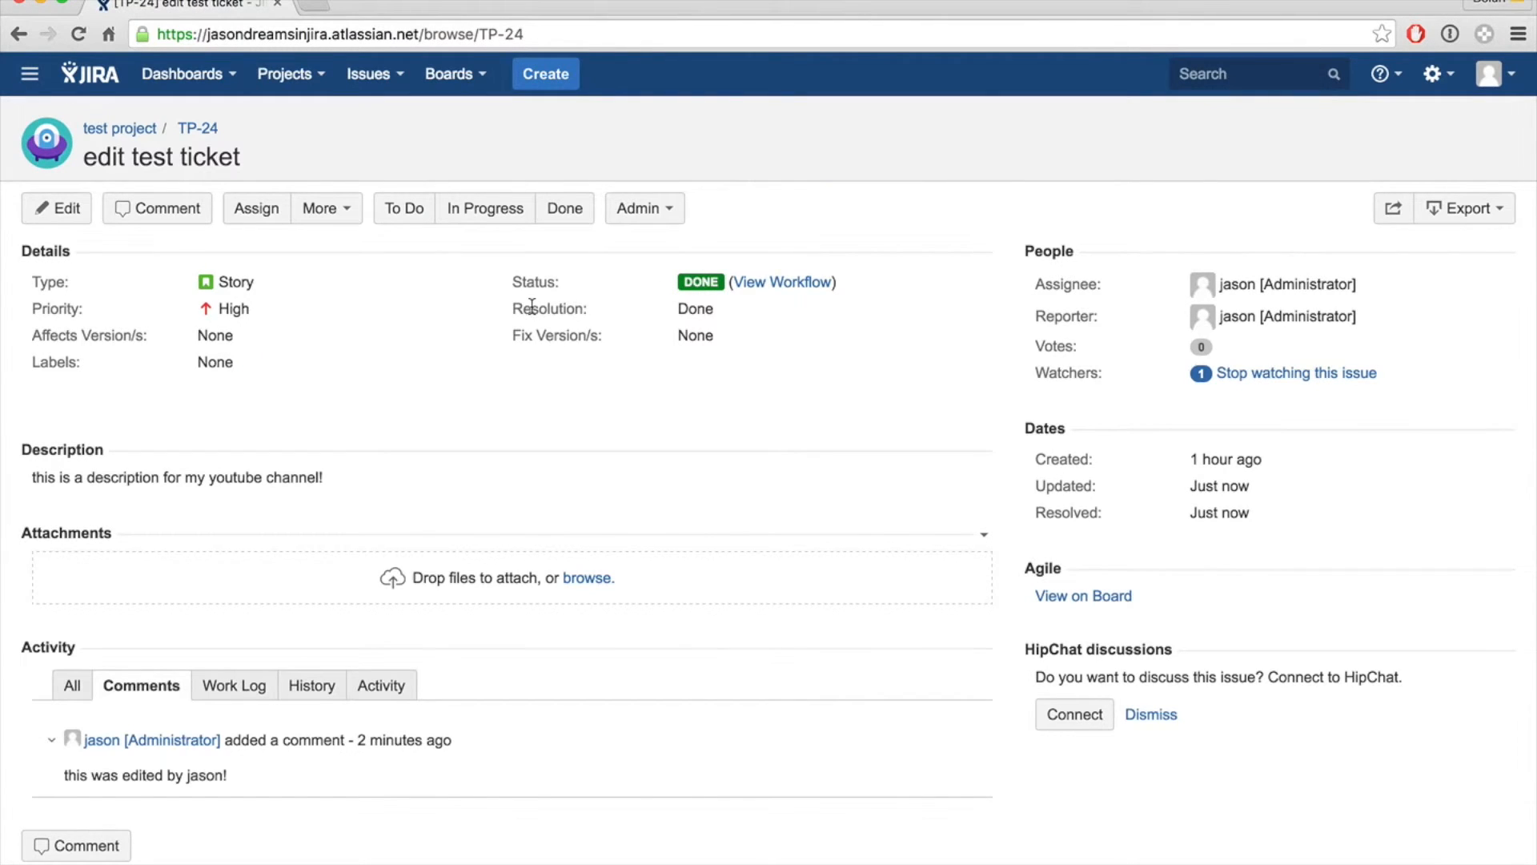
pyautogui.moveTo(718, 310); pyautogui.dragTo(483, 304)
pyautogui.click(701, 315)
pyautogui.hscroll(-5, 701, 315)
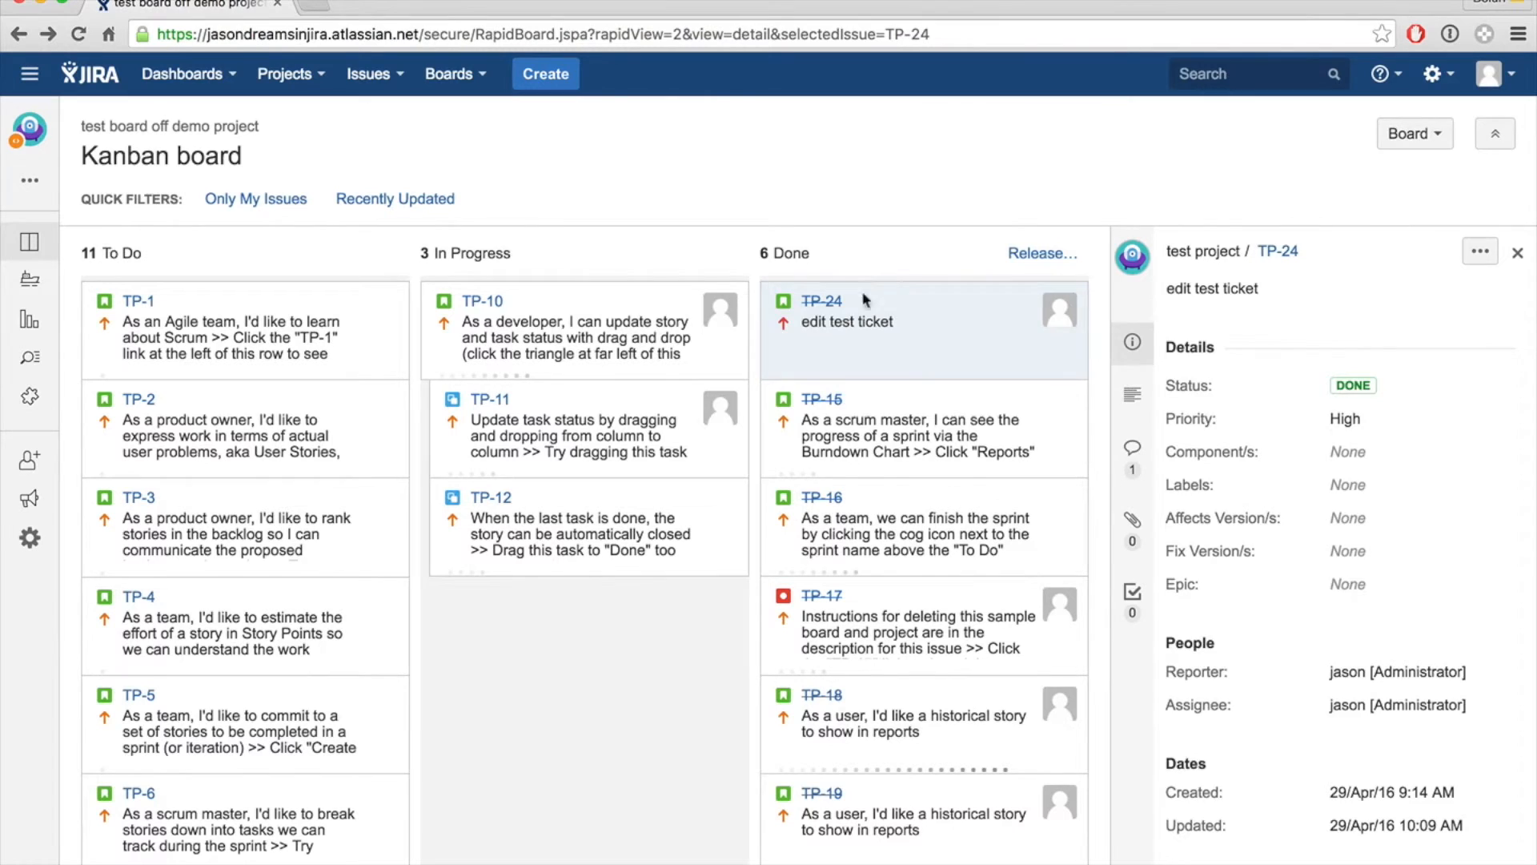
# Step: Reopen TP-24's full issue page to check the Resolution value once more, and go back to the board
pyautogui.click(1295, 248)
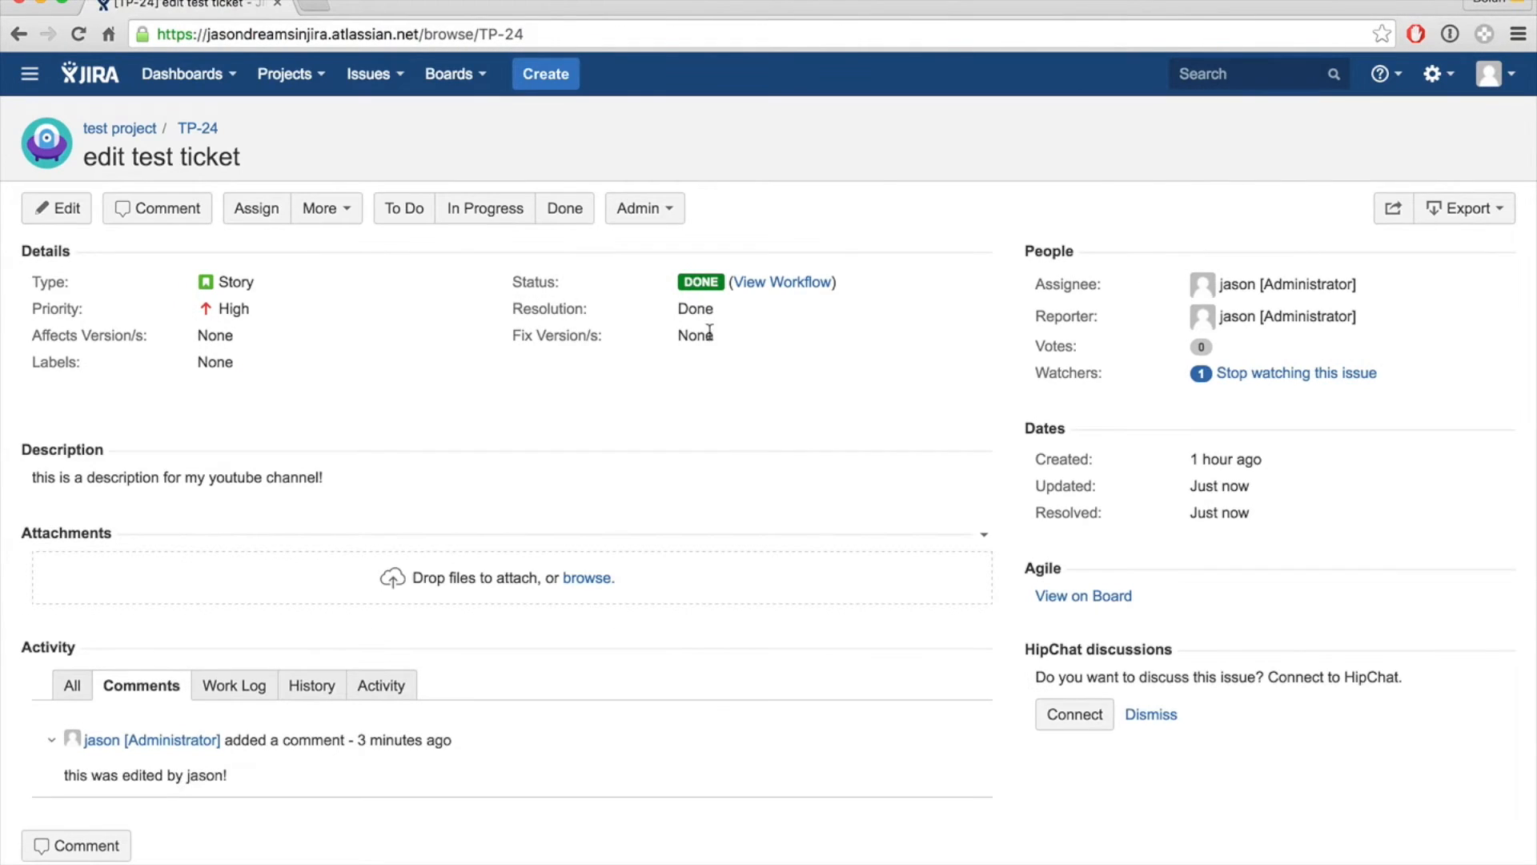
pyautogui.doubleClick(702, 308)
pyautogui.moveTo(521, 308); pyautogui.dragTo(714, 323)
pyautogui.click(714, 322)
pyautogui.hscroll(-10, 735, 242)
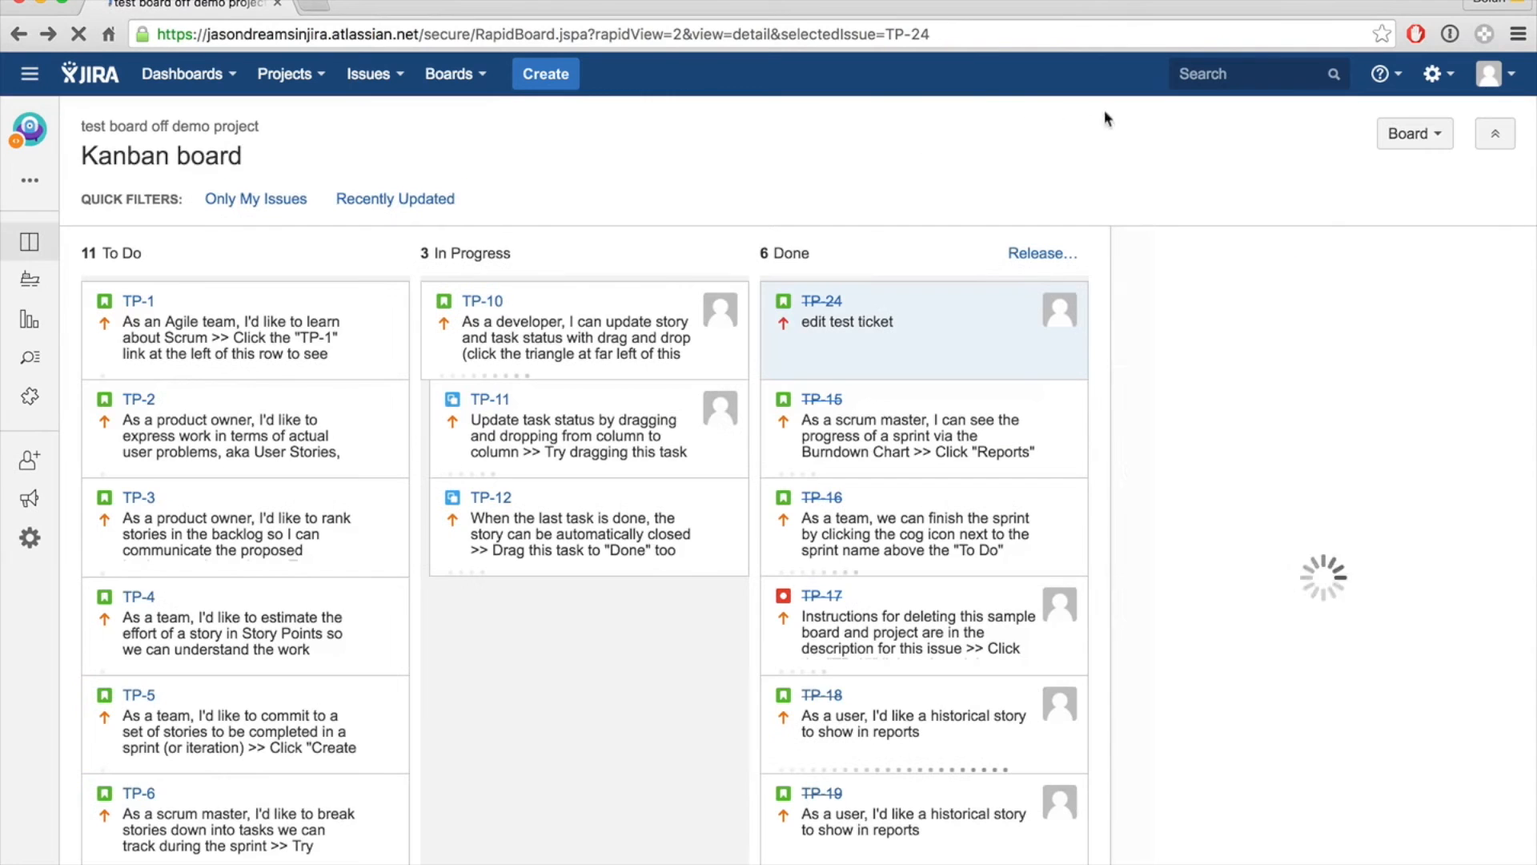